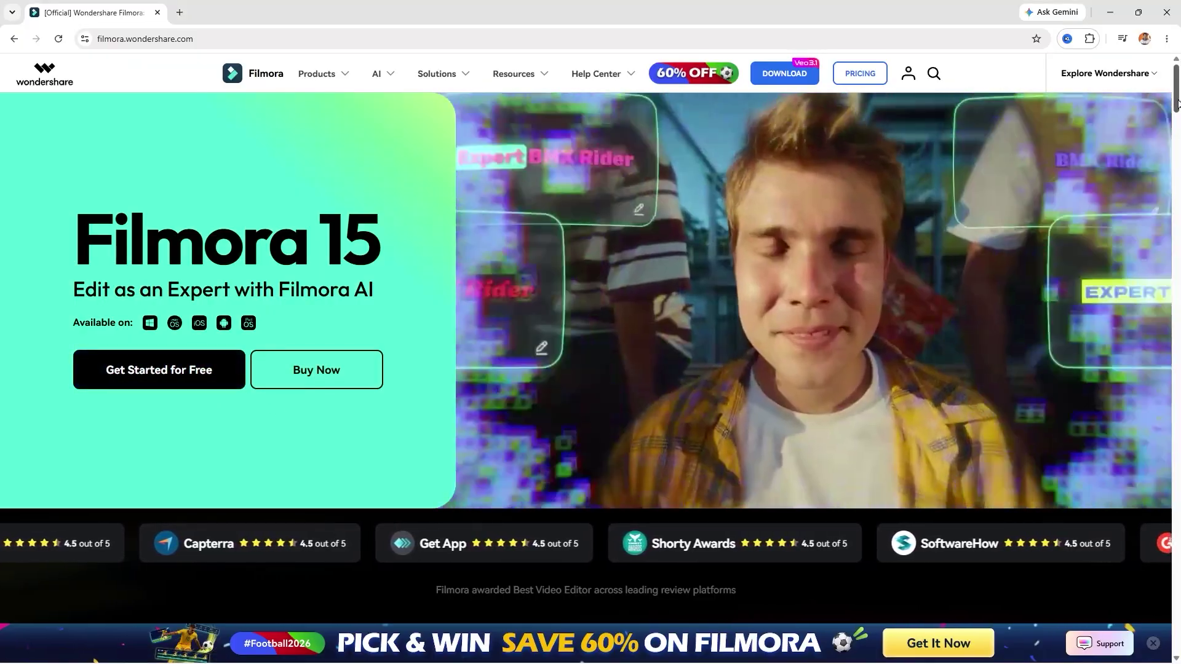
{"action": "left_click_drag", "start_coordinate": [1177, 104], "coordinate": [1094, 80]}
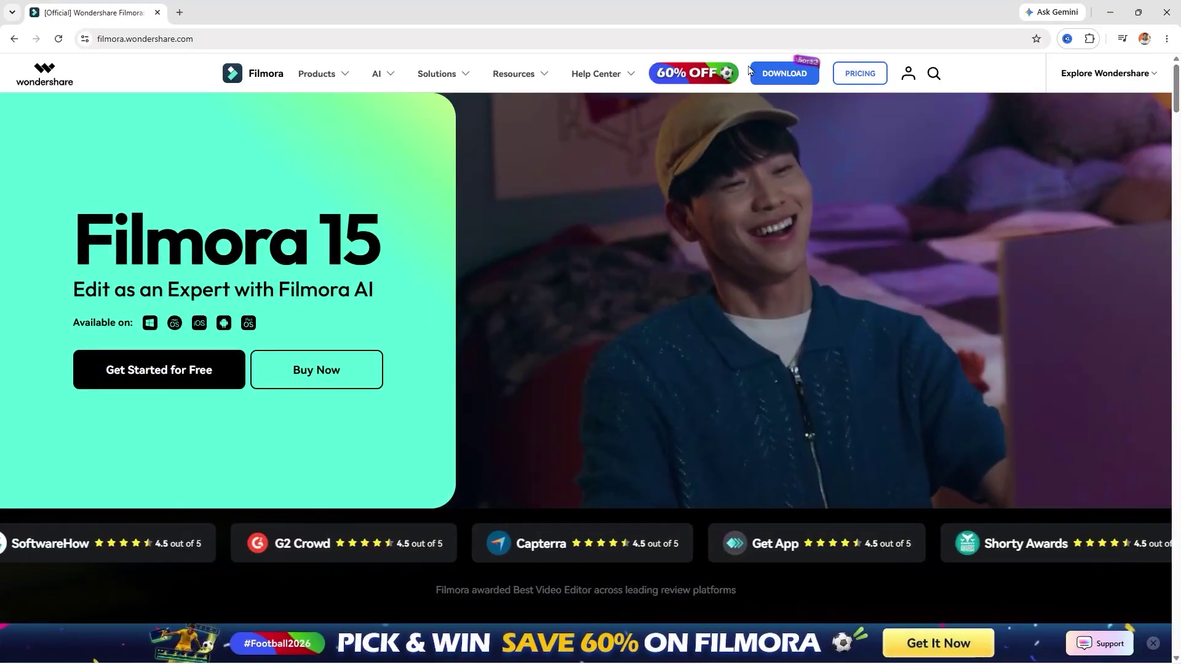
{"action": "mouse_move", "coordinate": [1105, 73]}
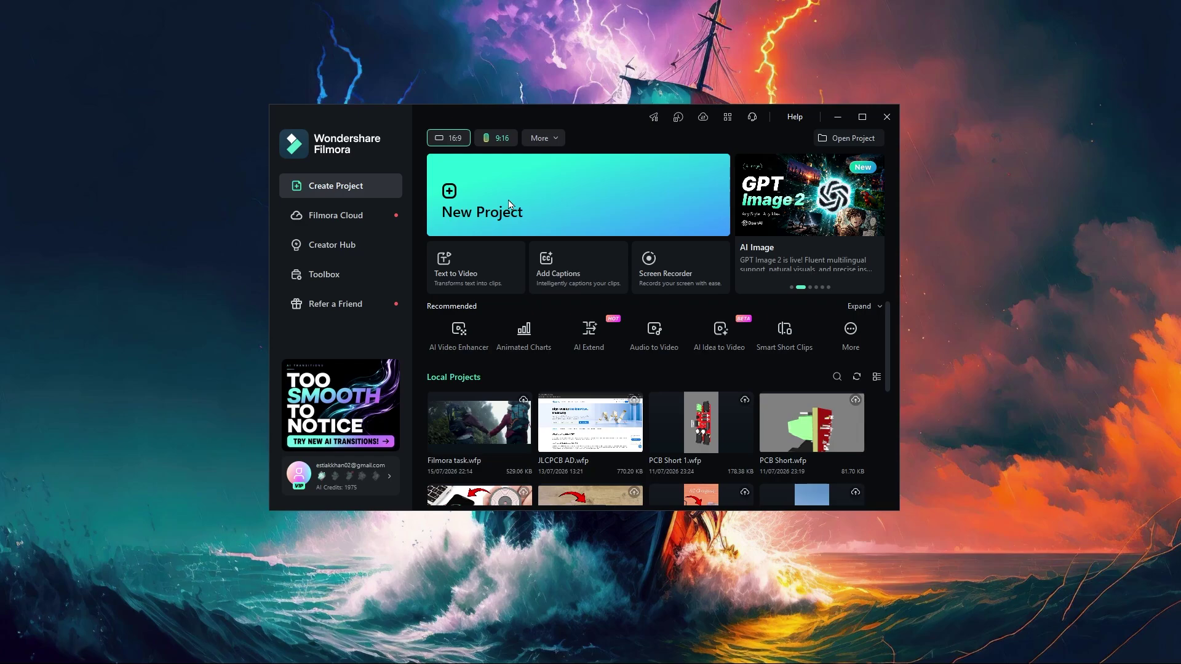
Step: Create a new project with the 21:9 (Cinema) aspect ratio
{"action": "left_click", "coordinate": [540, 138]}
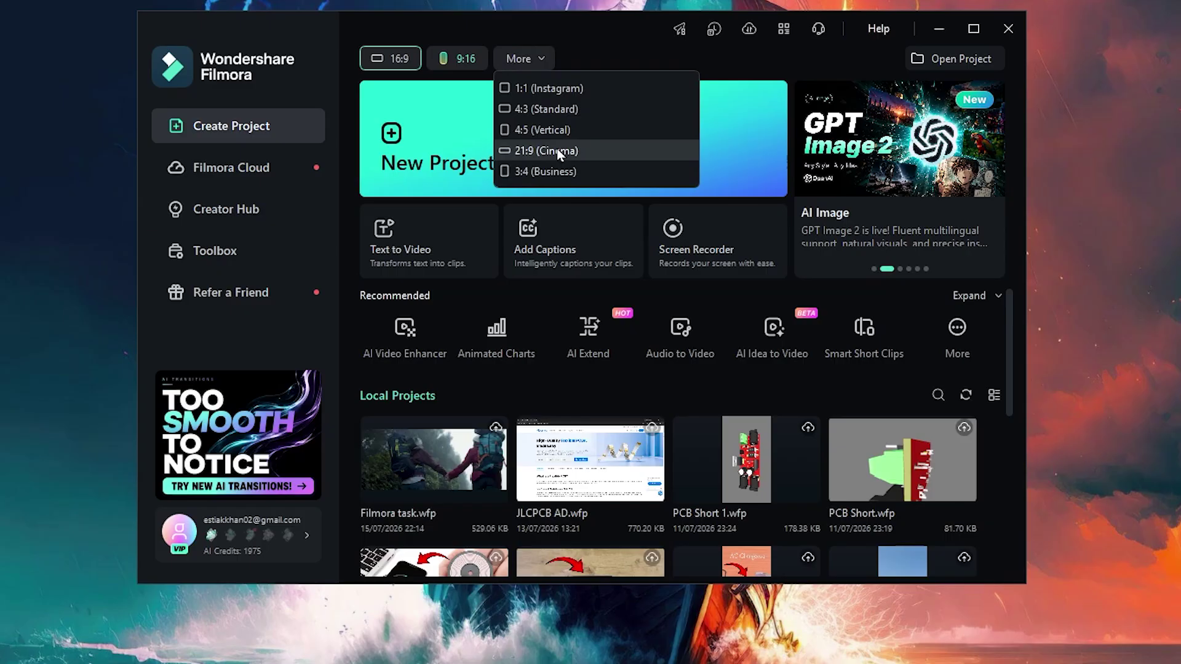
{"action": "left_click", "coordinate": [596, 203]}
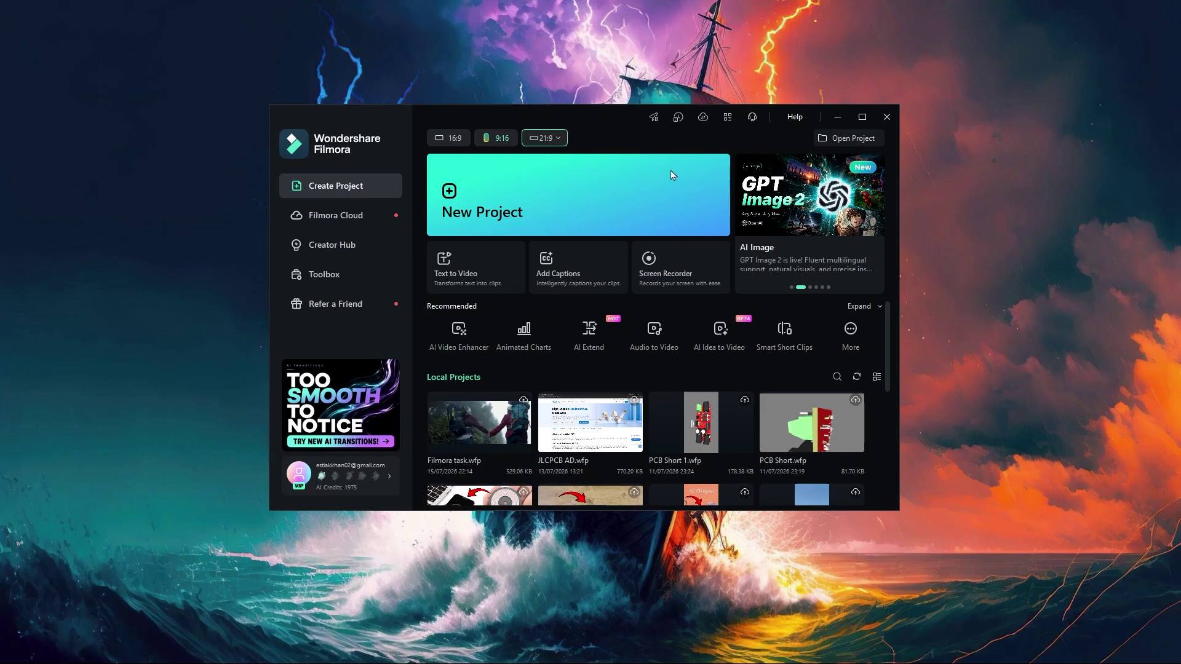
{"action": "left_click", "coordinate": [551, 132]}
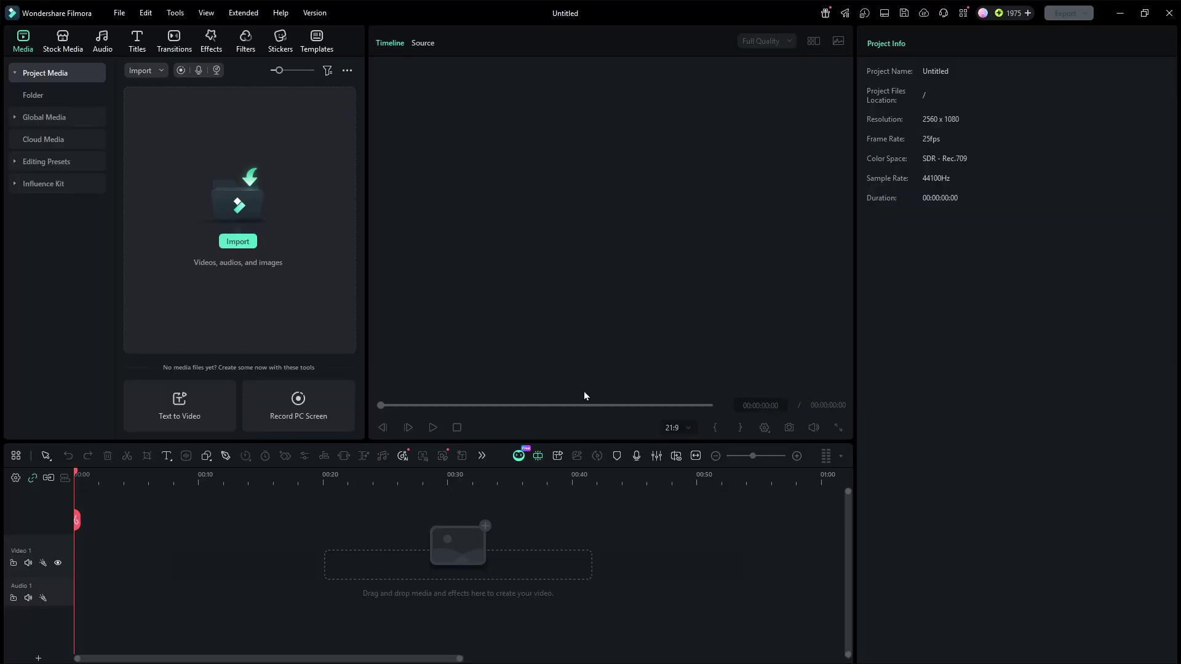
Step: Import all seven MP4 clips from the New folder directory into the project media
{"action": "left_click", "coordinate": [243, 244]}
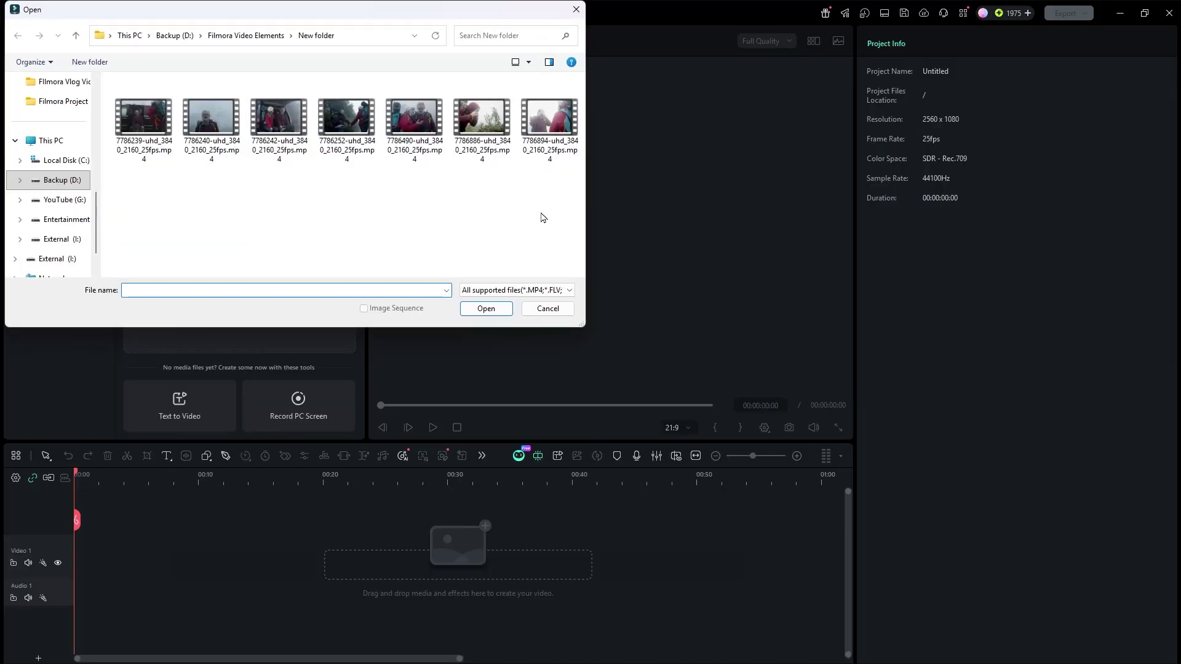
{"action": "left_click_drag", "start_coordinate": [572, 193], "coordinate": [154, 74]}
{"action": "left_click", "coordinate": [484, 308]}
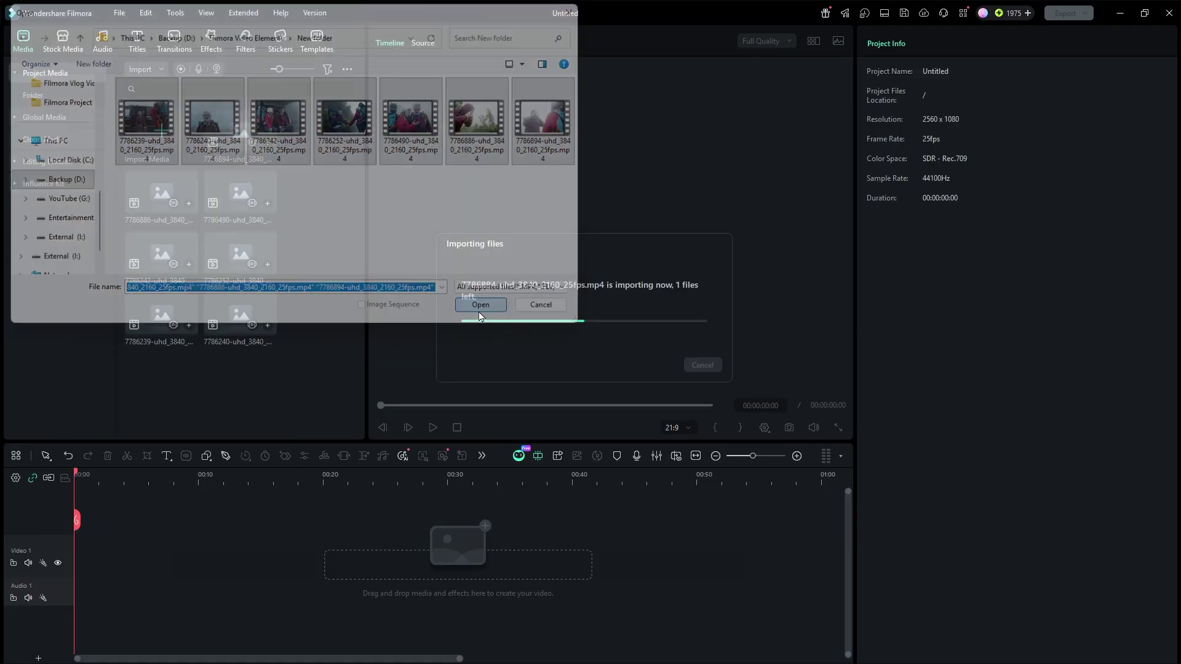
Step: Place all imported clips one after another from the start of Video 1, keeping the current 2560x1080 25fps project settings
{"action": "left_click_drag", "start_coordinate": [240, 149], "coordinate": [73, 562]}
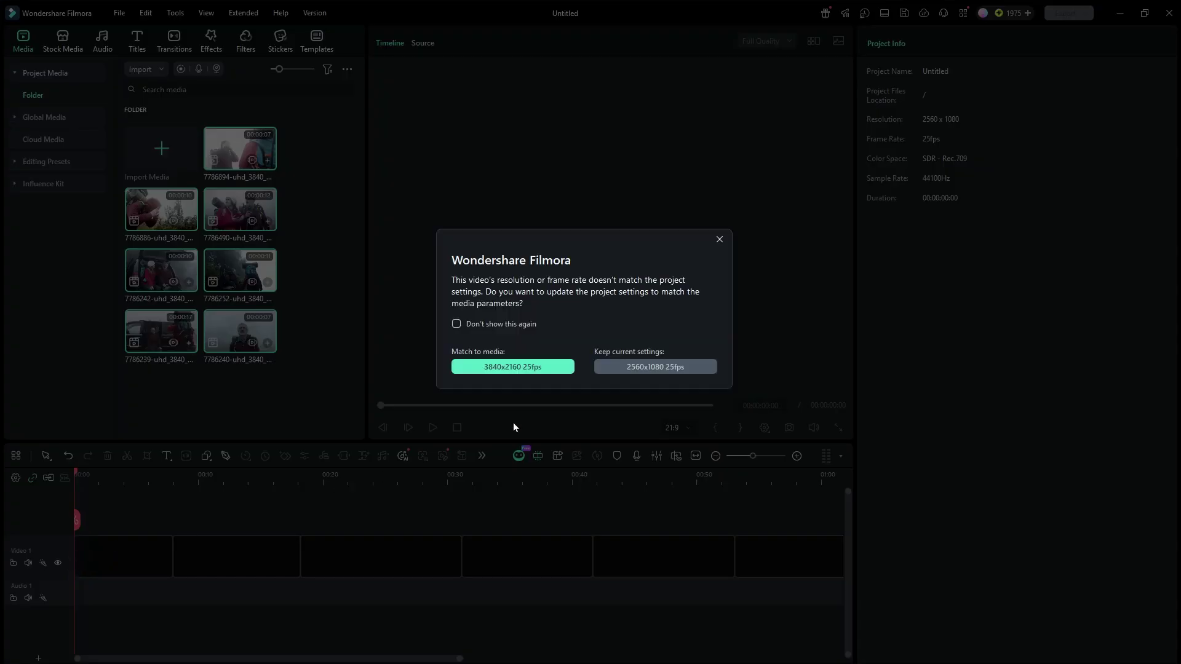
{"action": "left_click", "coordinate": [718, 239]}
{"action": "left_click_drag", "start_coordinate": [652, 473], "coordinate": [342, 481]}
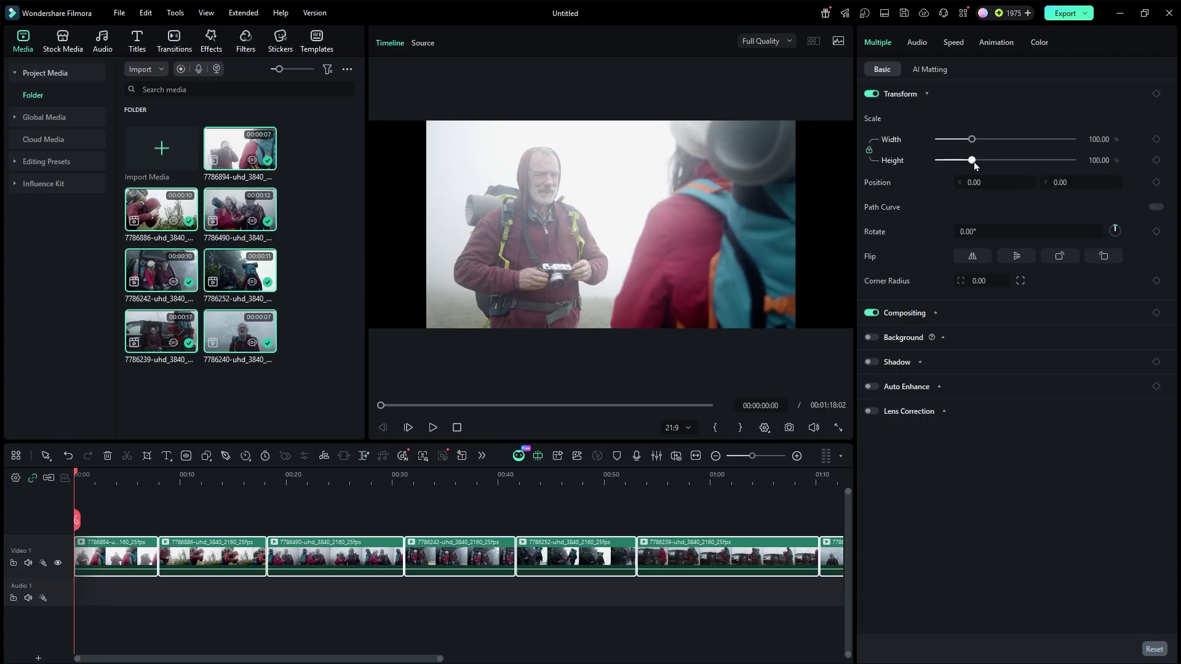
Step: Scale all timeline clips uniformly to 133.94% to fill the frame, and check the framing at several points along the timeline
{"action": "left_click_drag", "start_coordinate": [973, 161], "coordinate": [985, 165]}
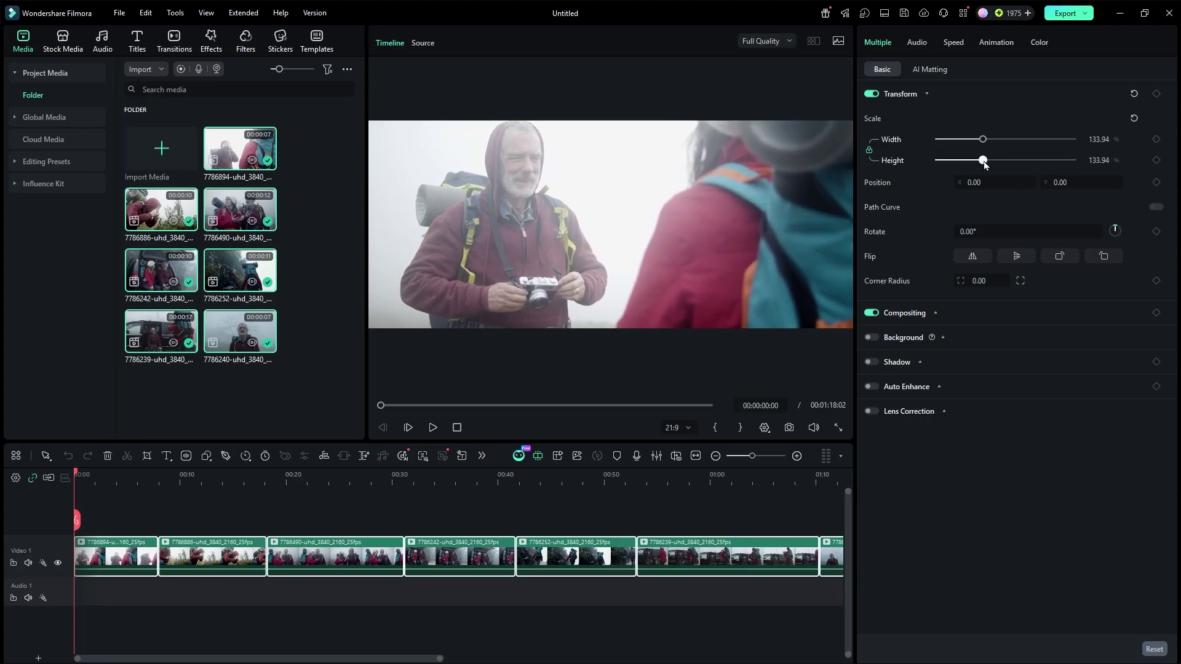
{"action": "left_click", "coordinate": [205, 479]}
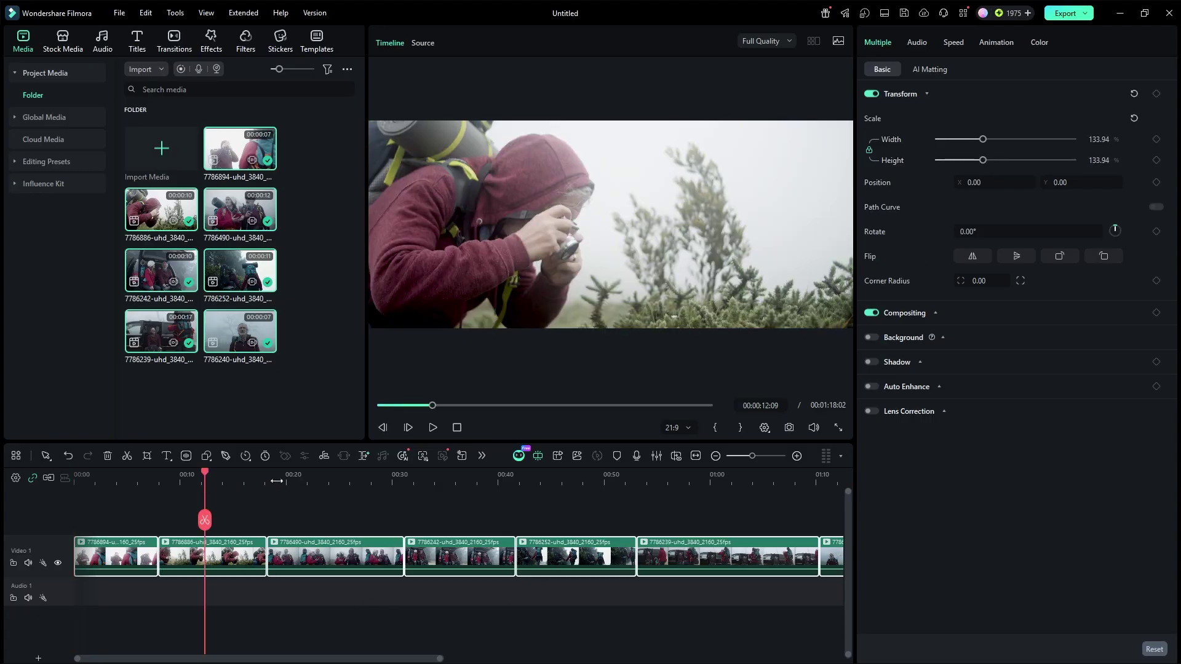
{"action": "left_click", "coordinate": [292, 479]}
{"action": "left_click", "coordinate": [452, 479]}
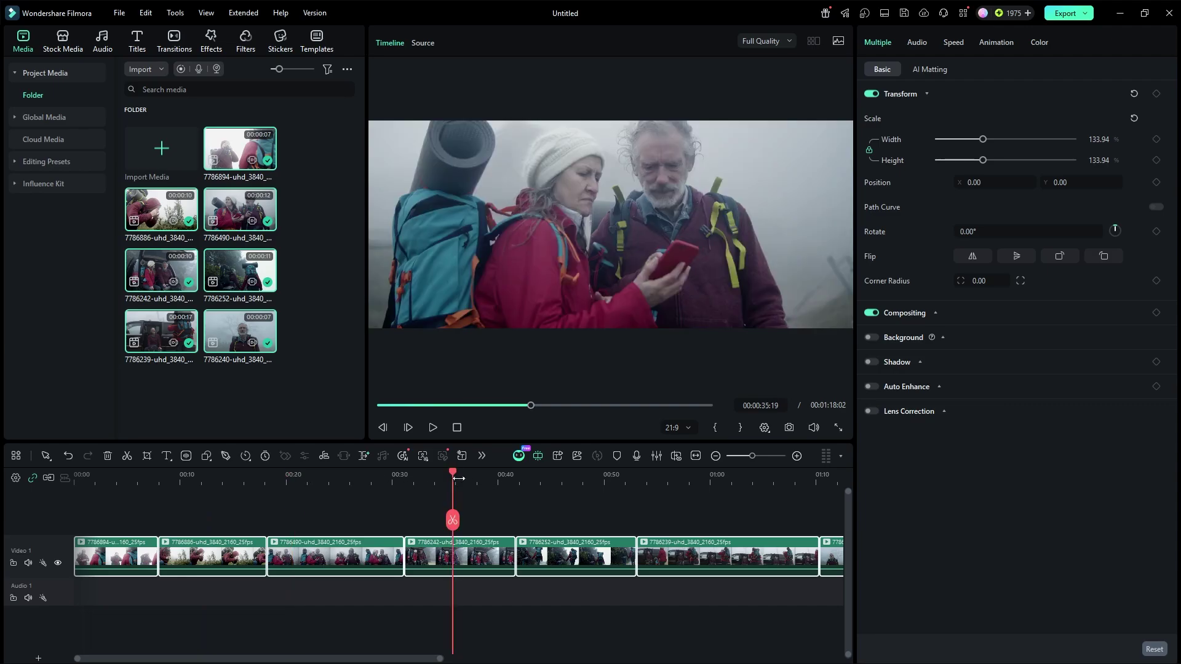
{"action": "left_click", "coordinate": [574, 519]}
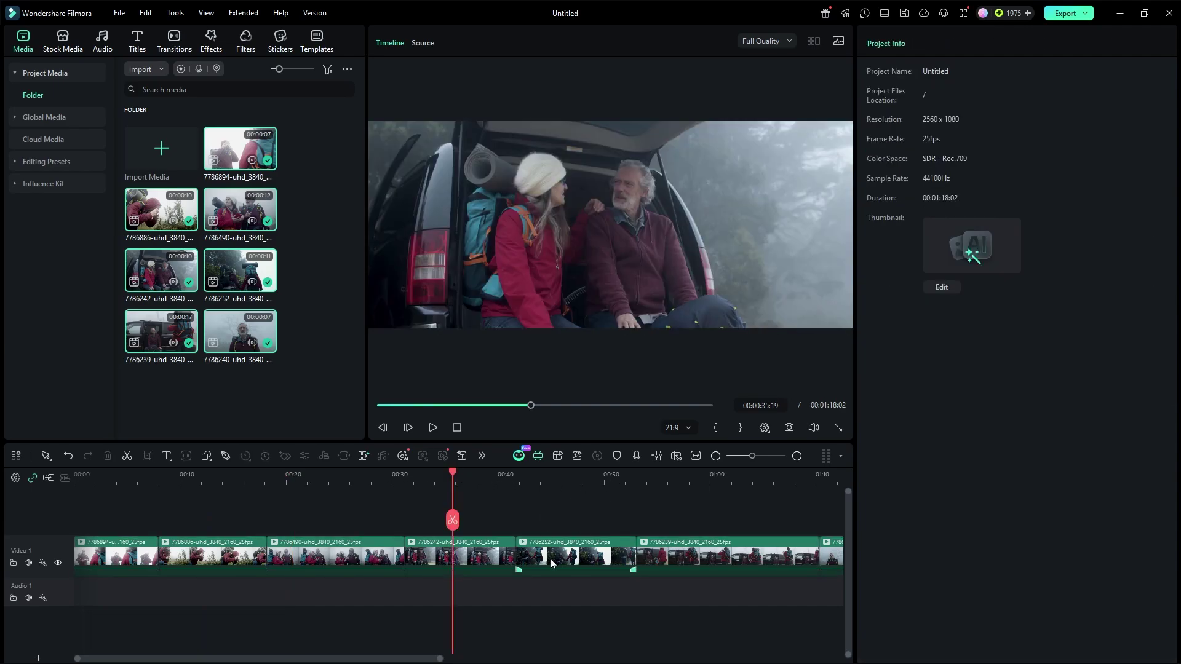
Step: Scale the fifth clip, with the couple walking hand in hand, to 135.78% and return the playhead to the start
{"action": "left_click", "coordinate": [559, 554]}
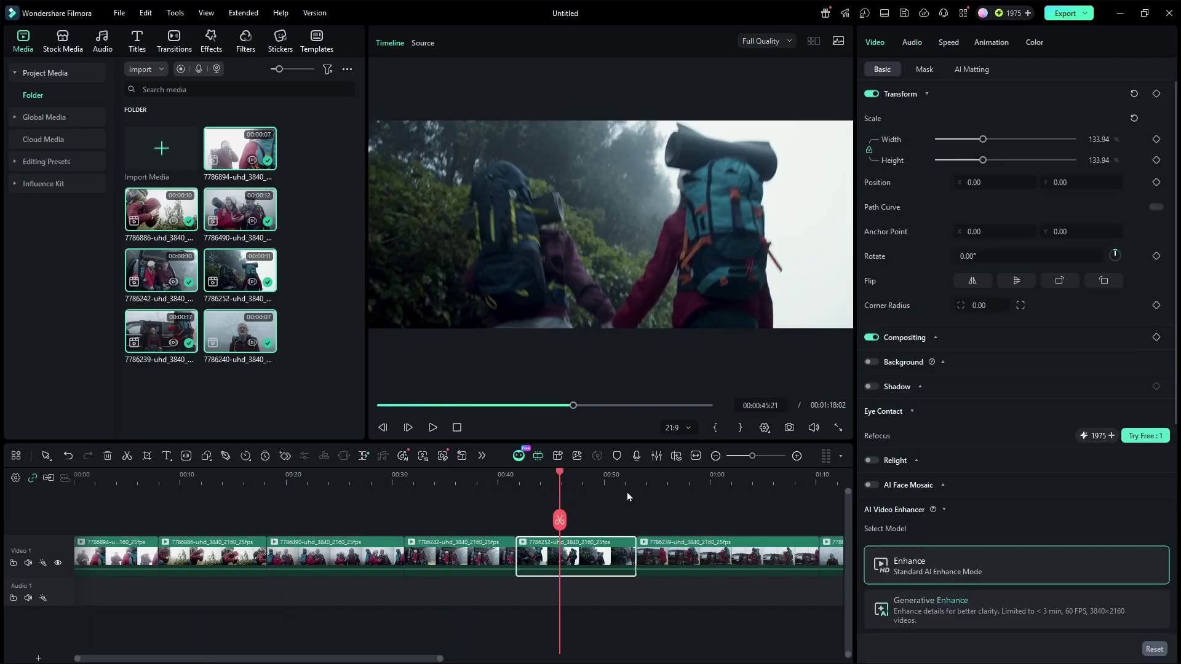
{"action": "left_click", "coordinate": [984, 161]}
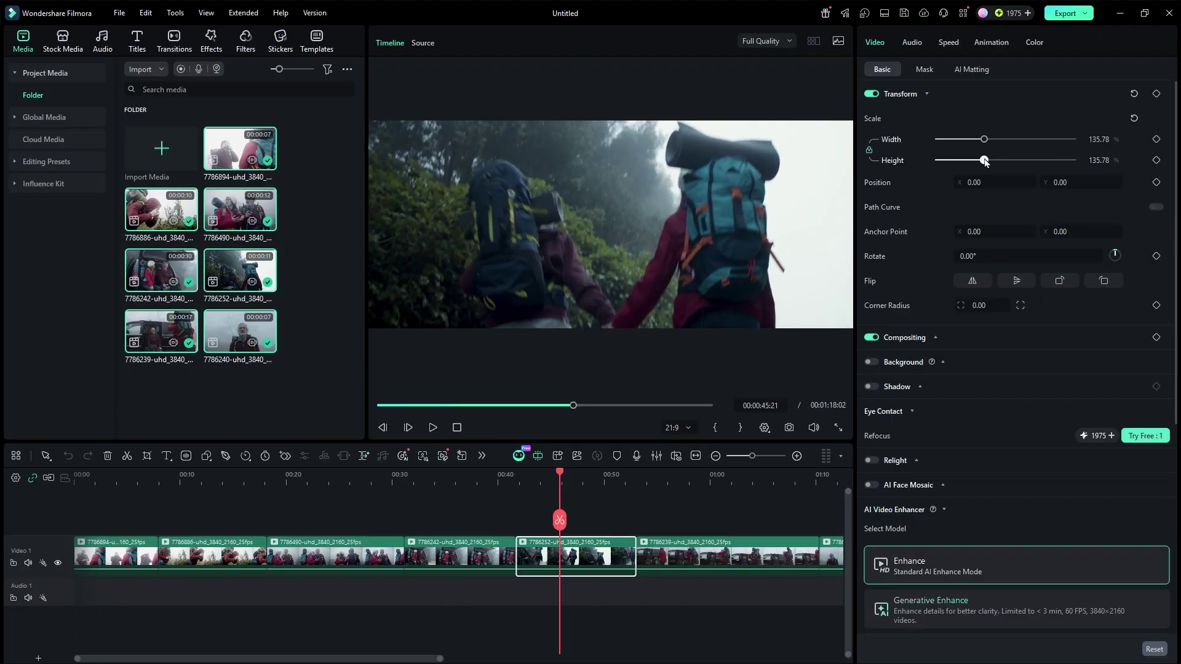
{"action": "left_click_drag", "start_coordinate": [560, 476], "coordinate": [75, 492]}
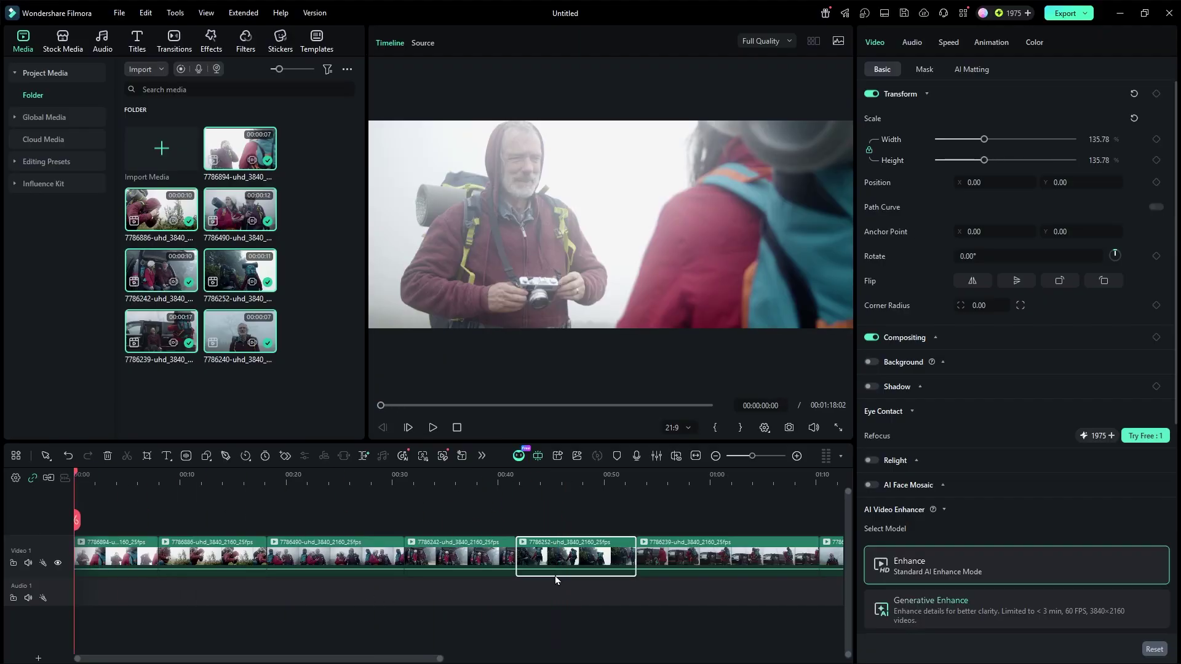
Step: Mute the Video 1 track and select the second clip on the timeline
{"action": "left_click", "coordinate": [27, 564]}
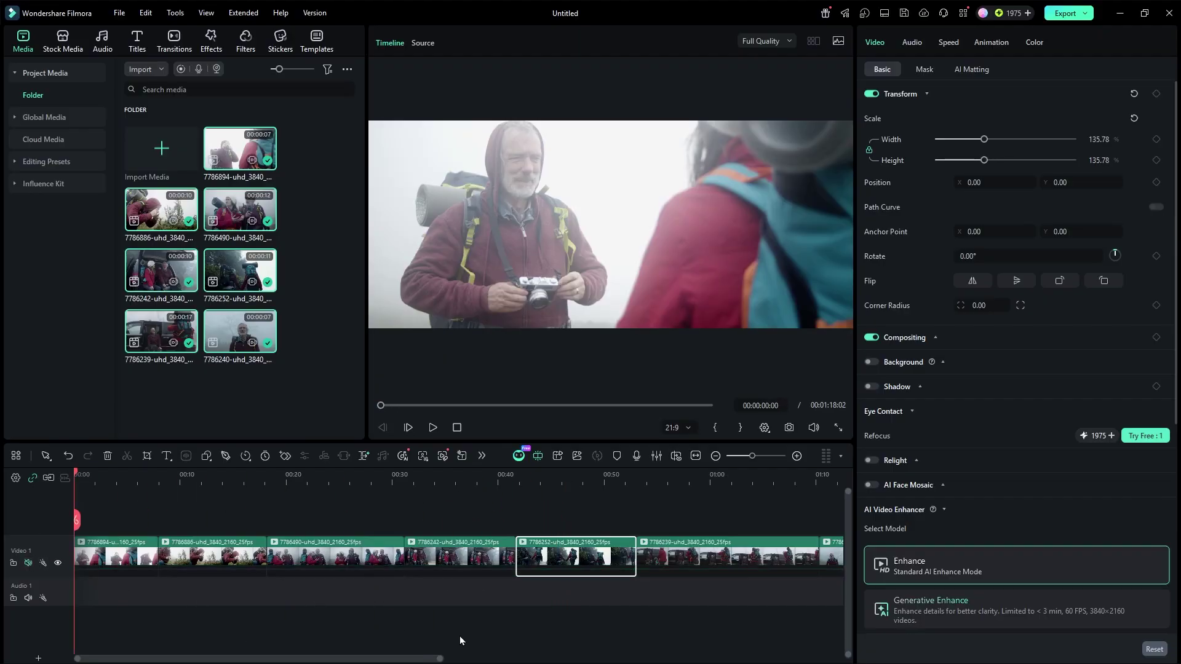
{"action": "left_click", "coordinate": [263, 573]}
{"action": "left_click_drag", "start_coordinate": [399, 477], "coordinate": [473, 474]}
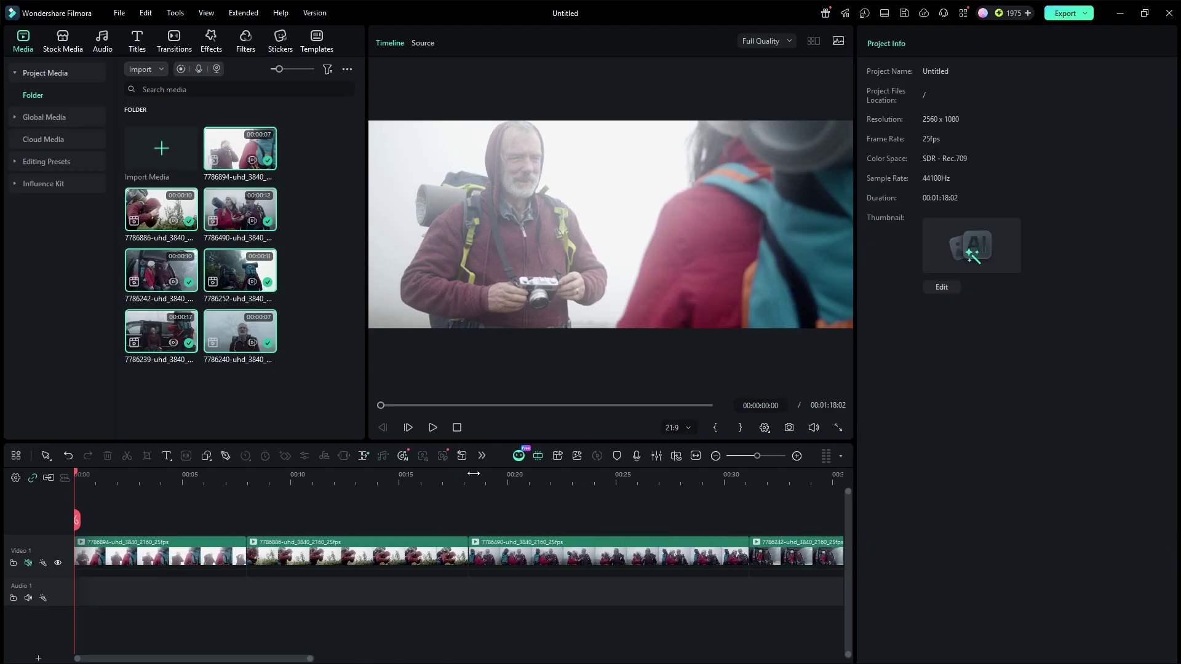
{"action": "left_click", "coordinate": [241, 558]}
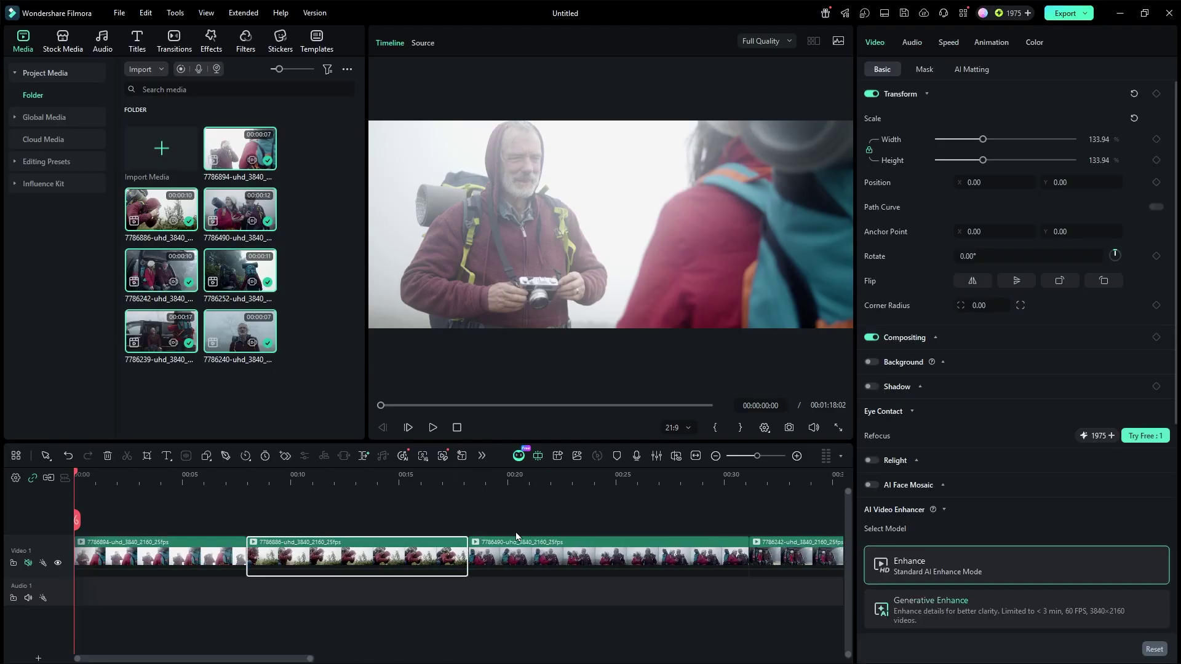
{"action": "left_click_drag", "start_coordinate": [511, 481], "coordinate": [194, 528]}
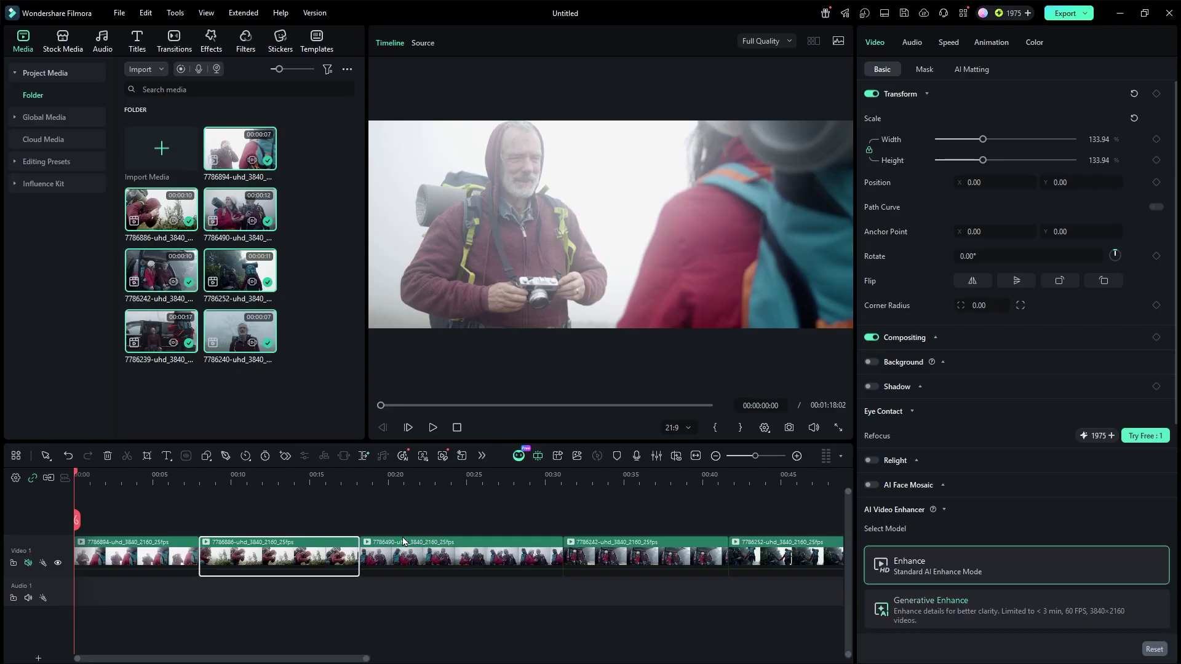
Step: Search the transitions for "light film sweep" and apply Light Film Sweep at the beginning of the first clip
{"action": "left_click", "coordinate": [174, 40]}
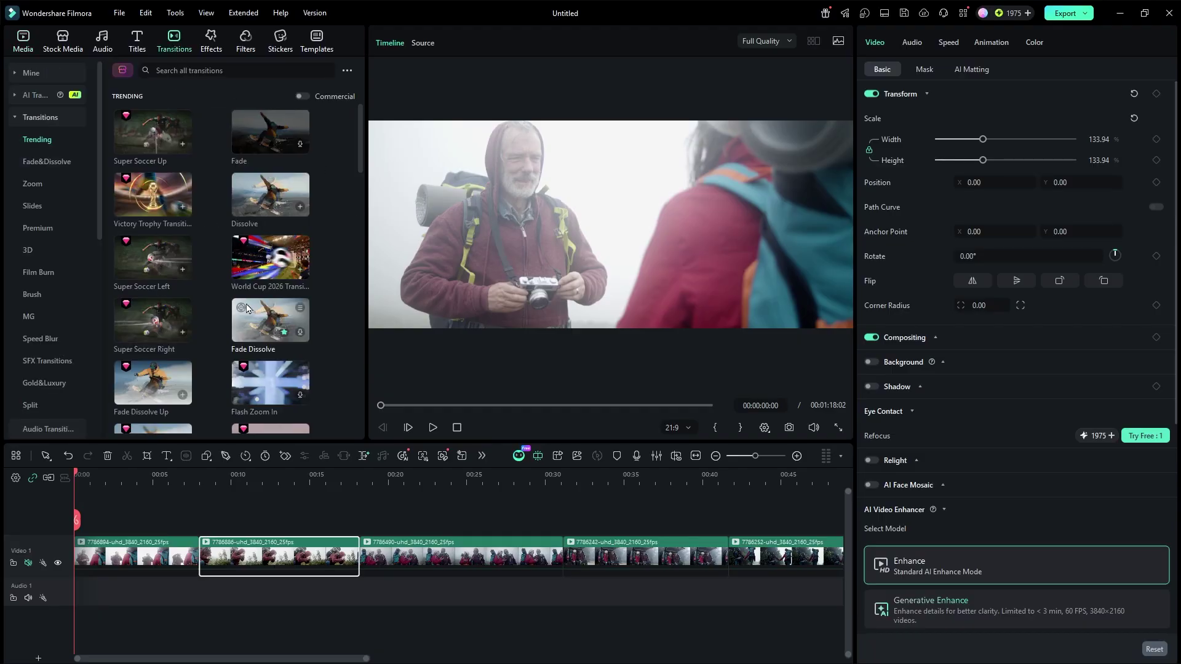
{"action": "left_click", "coordinate": [185, 71]}
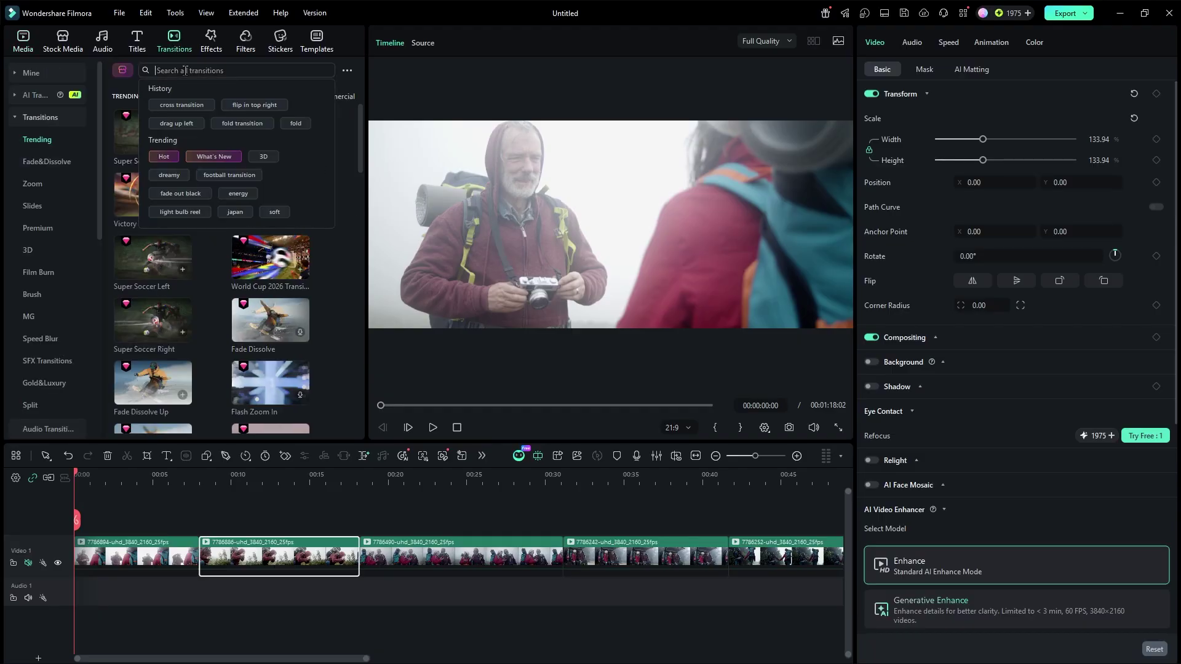
{"action": "type", "text": "light film sweep"}
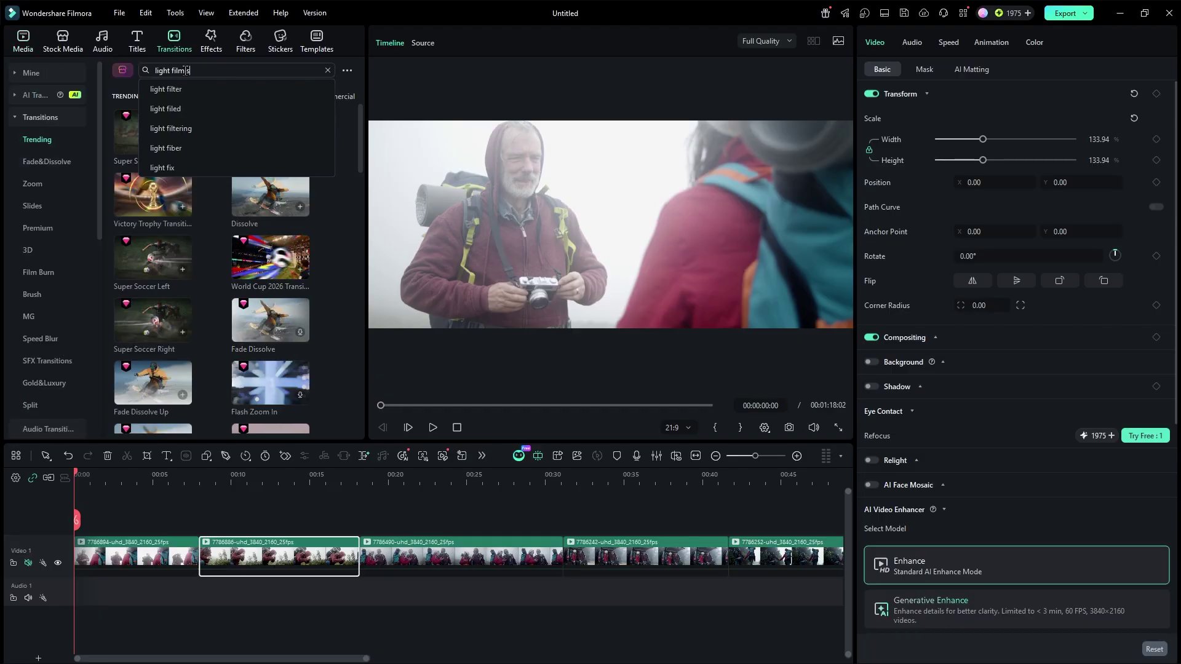
{"action": "key", "text": "Return"}
{"action": "left_click_drag", "start_coordinate": [153, 167], "coordinate": [89, 557]}
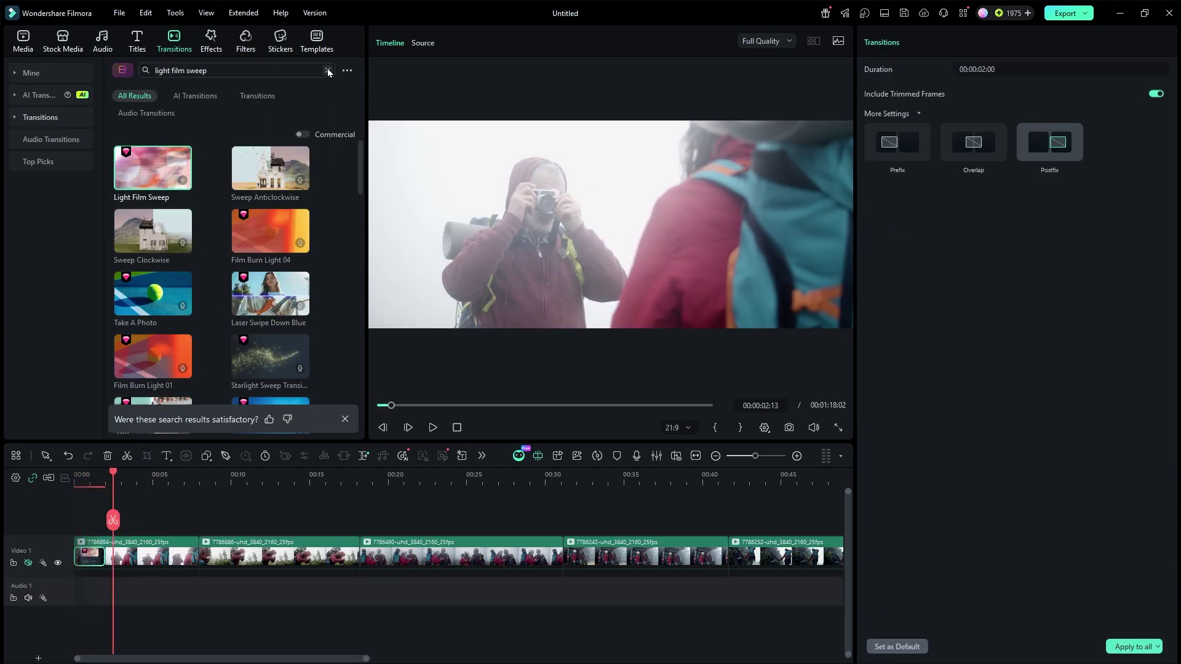
Step: Preview the "fold transition" search results, then place Fold Transition 08 between the first and second clips and play it back
{"action": "left_click", "coordinate": [327, 70]}
{"action": "left_click", "coordinate": [262, 69]}
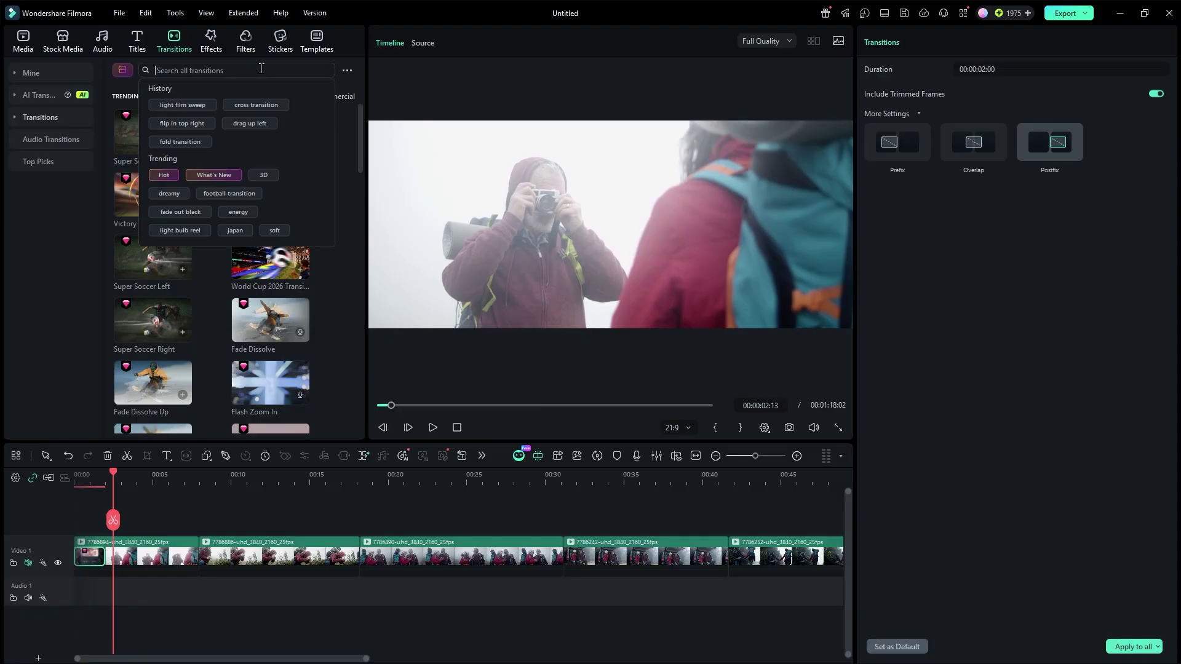
{"action": "left_click", "coordinate": [180, 141]}
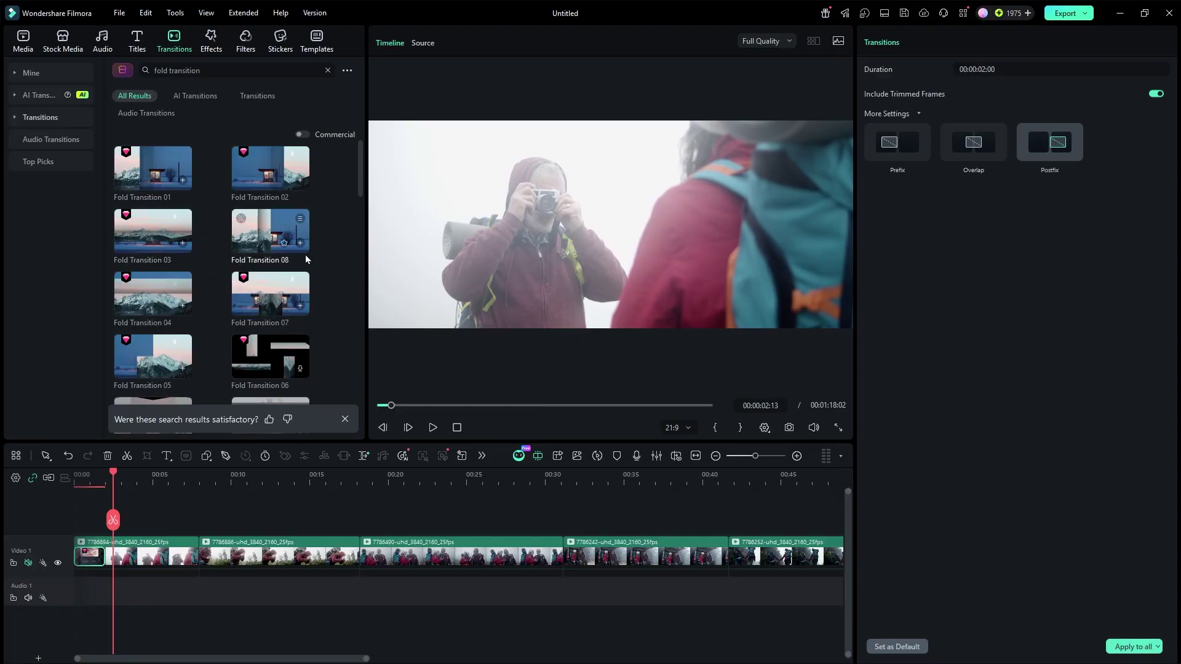
{"action": "left_click", "coordinate": [149, 174]}
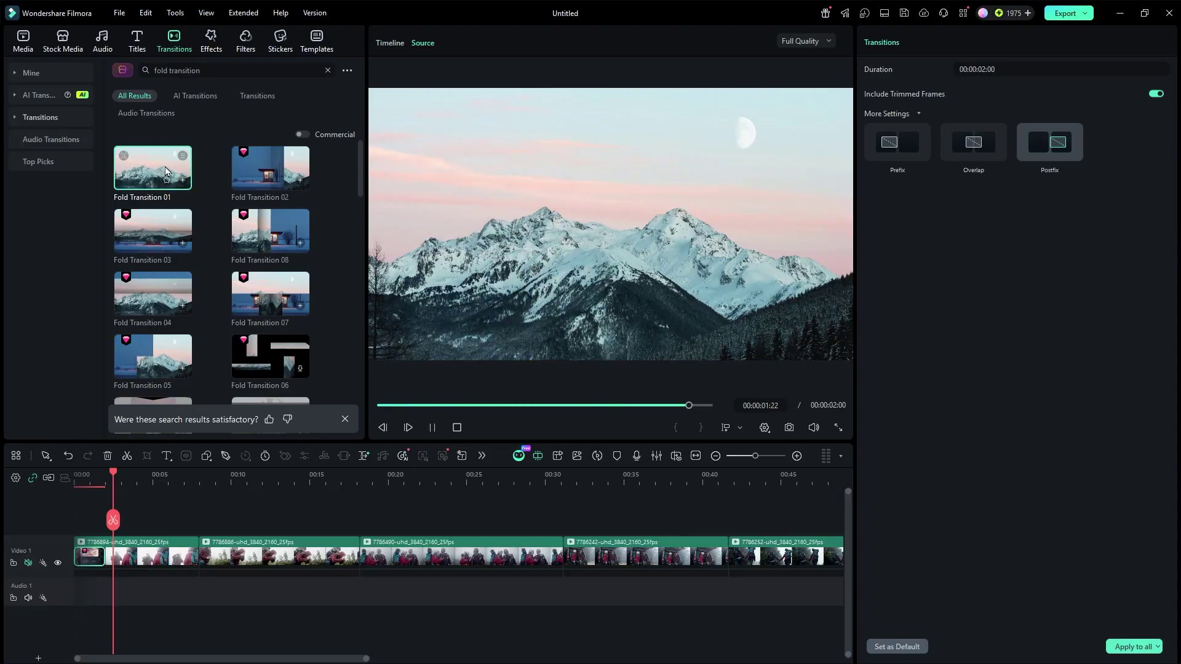
{"action": "left_click", "coordinate": [274, 173]}
{"action": "left_click", "coordinate": [167, 230]}
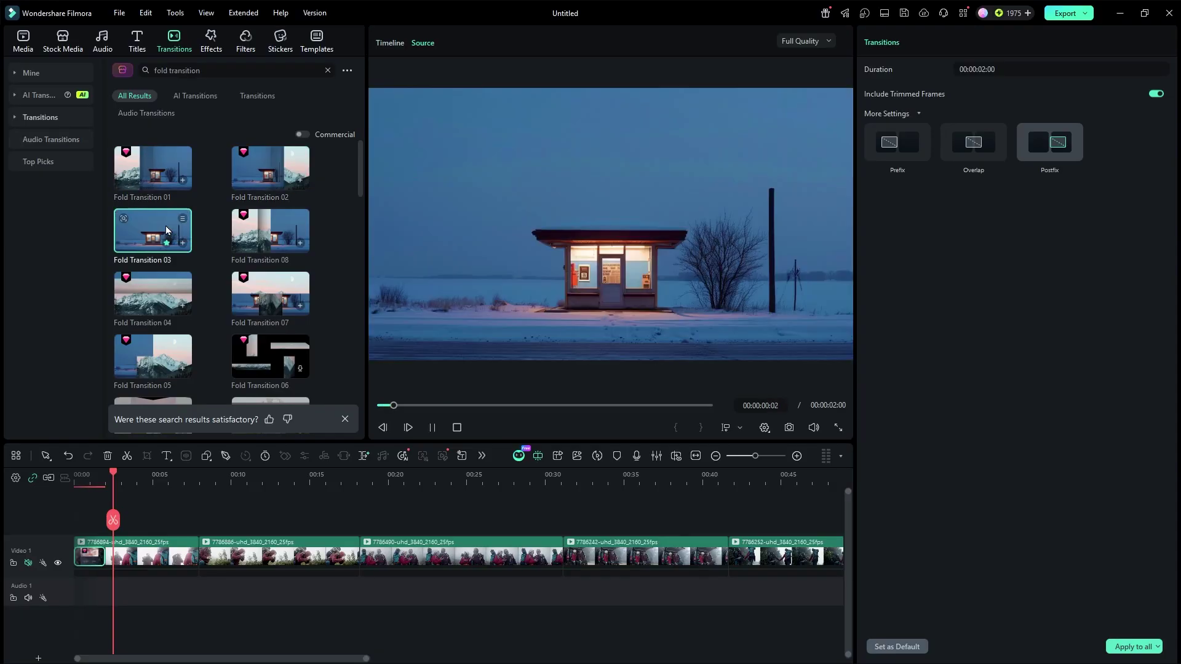
{"action": "left_click", "coordinate": [268, 237]}
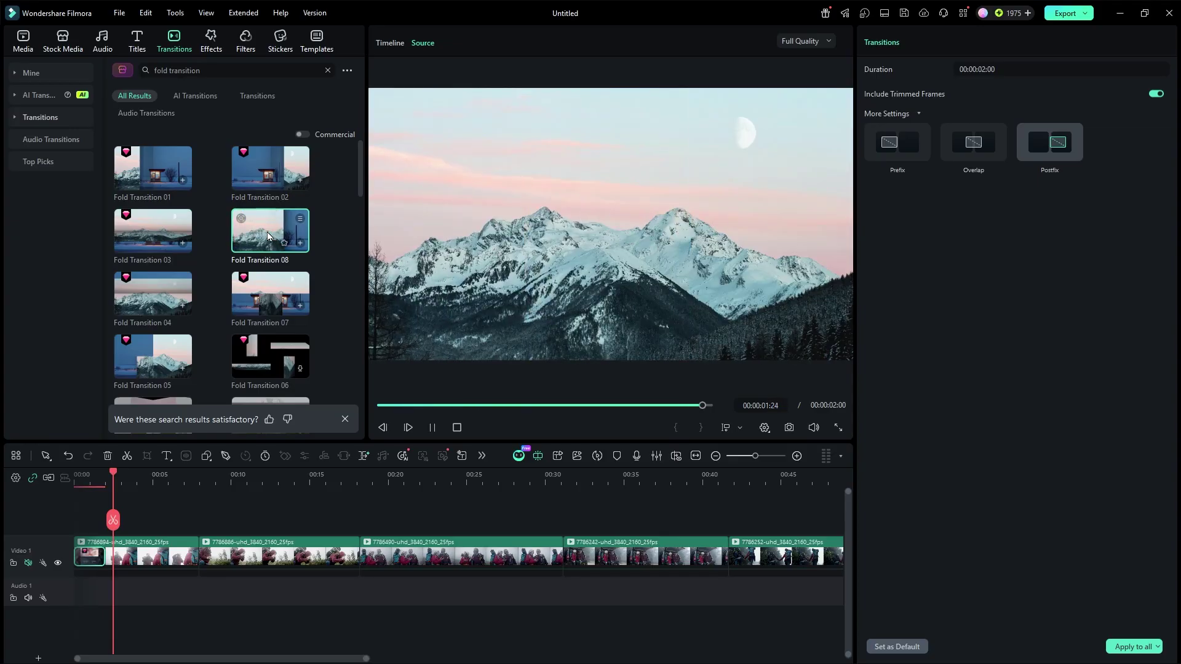
{"action": "left_click_drag", "start_coordinate": [268, 236], "coordinate": [188, 560]}
{"action": "key", "text": "space"}
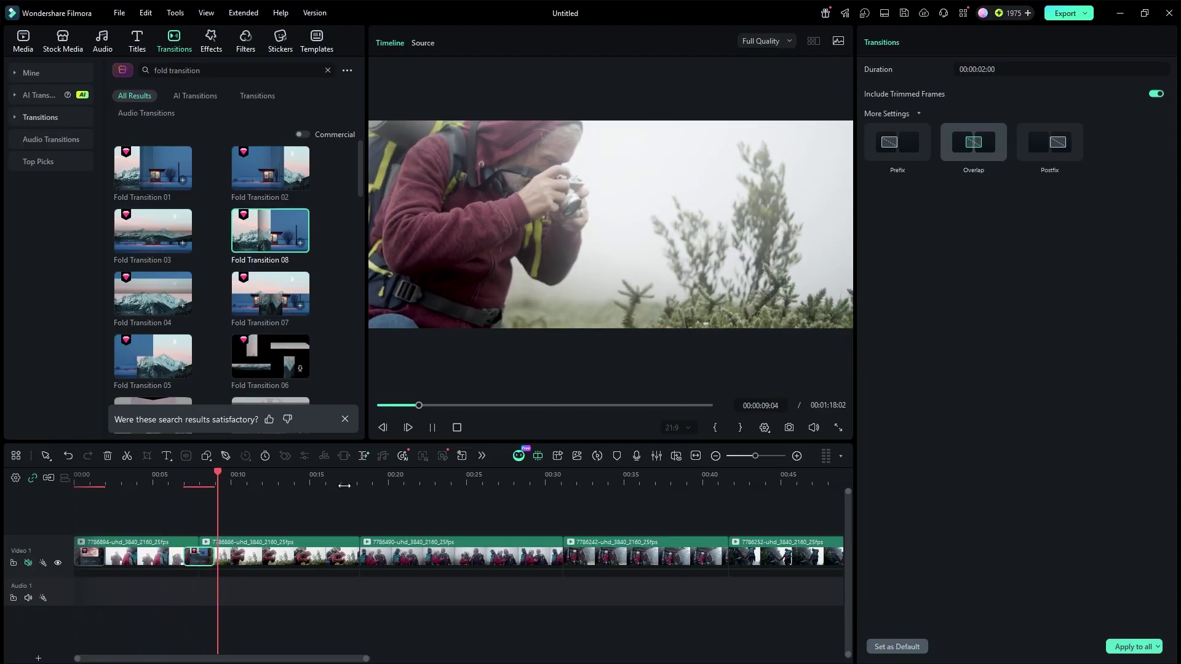
{"action": "key", "text": "space"}
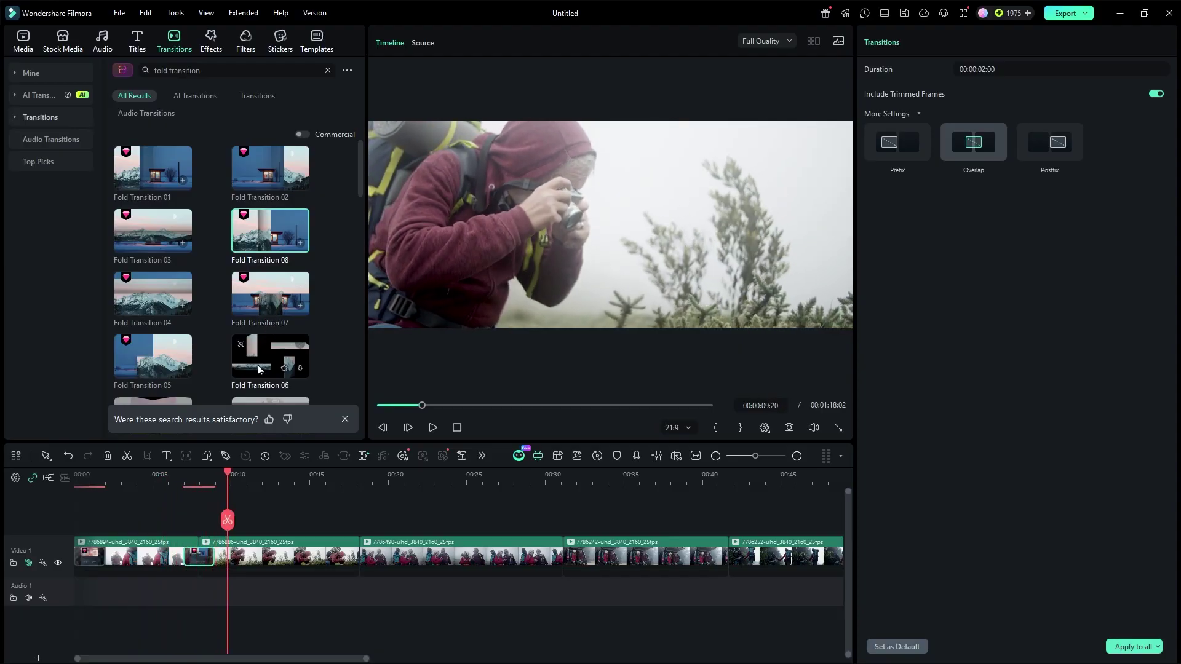
Step: Search the transitions for "drag up left", place Drag Up Left between the second and third clips, and play it back
{"action": "left_click", "coordinate": [328, 70]}
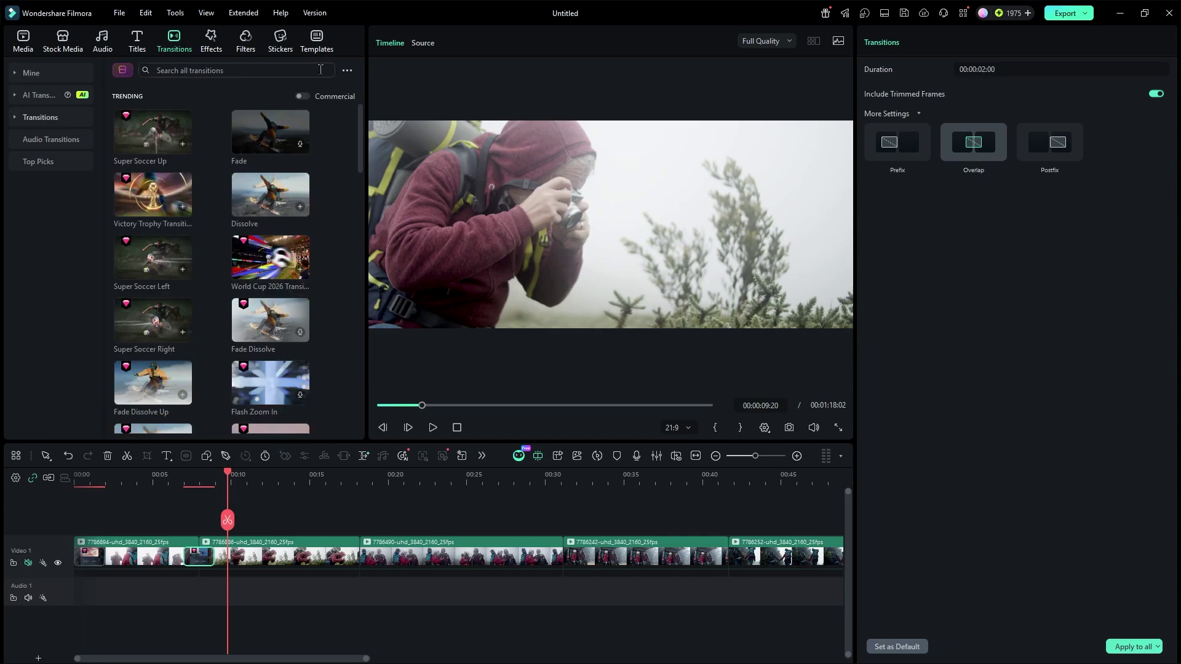
{"action": "left_click", "coordinate": [284, 75]}
{"action": "type", "text": "dr"}
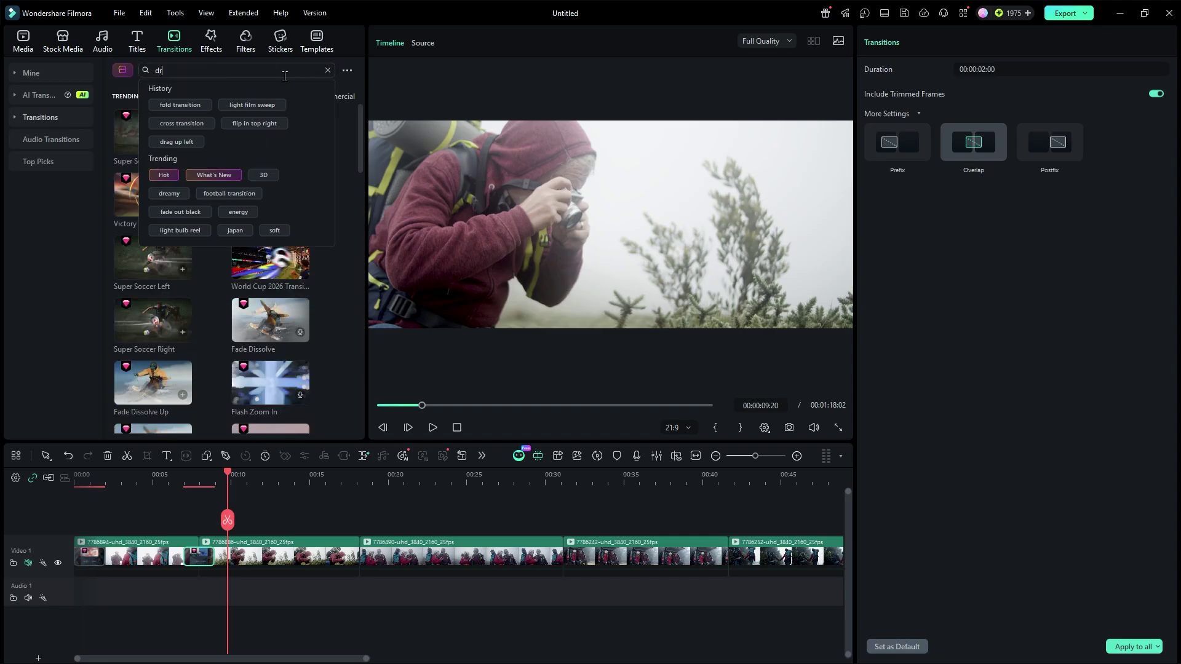
{"action": "type", "text": "ag up le"}
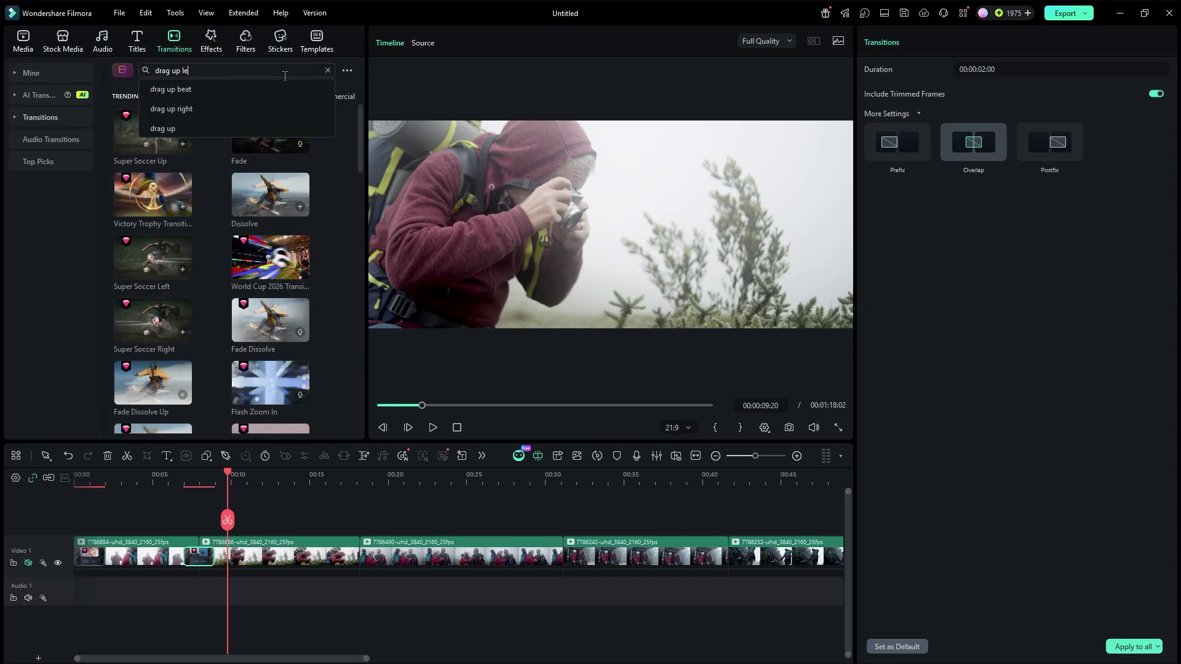
{"action": "type", "text": "ft"}
{"action": "key", "text": "Return"}
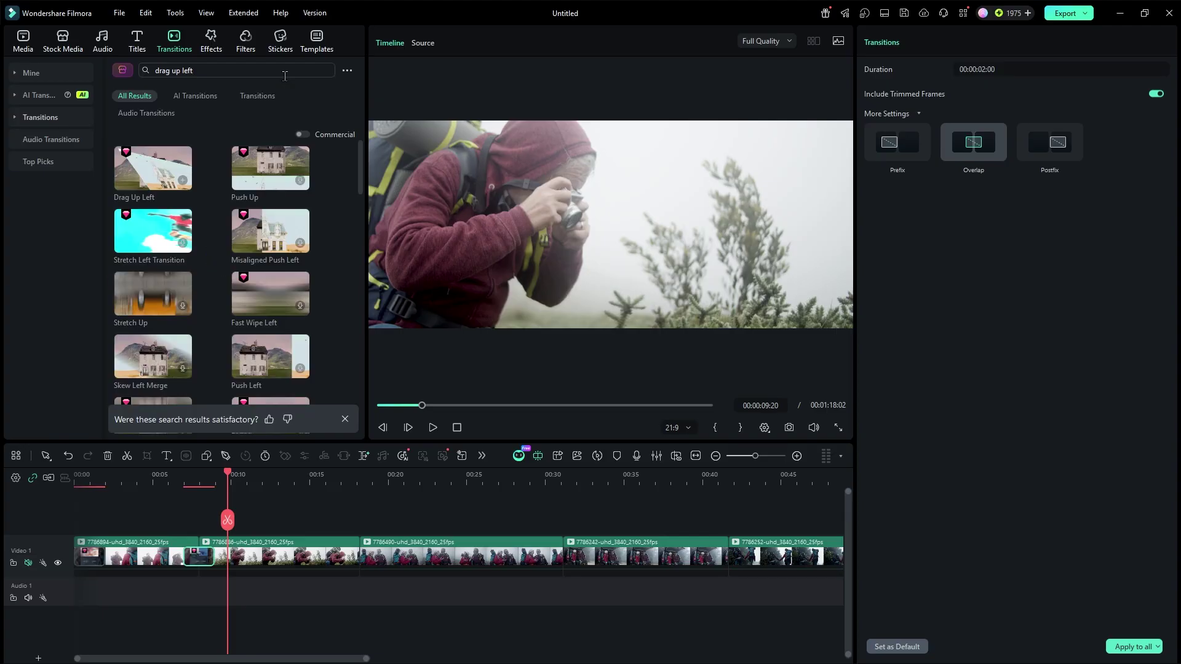
{"action": "left_click_drag", "start_coordinate": [153, 169], "coordinate": [360, 557]}
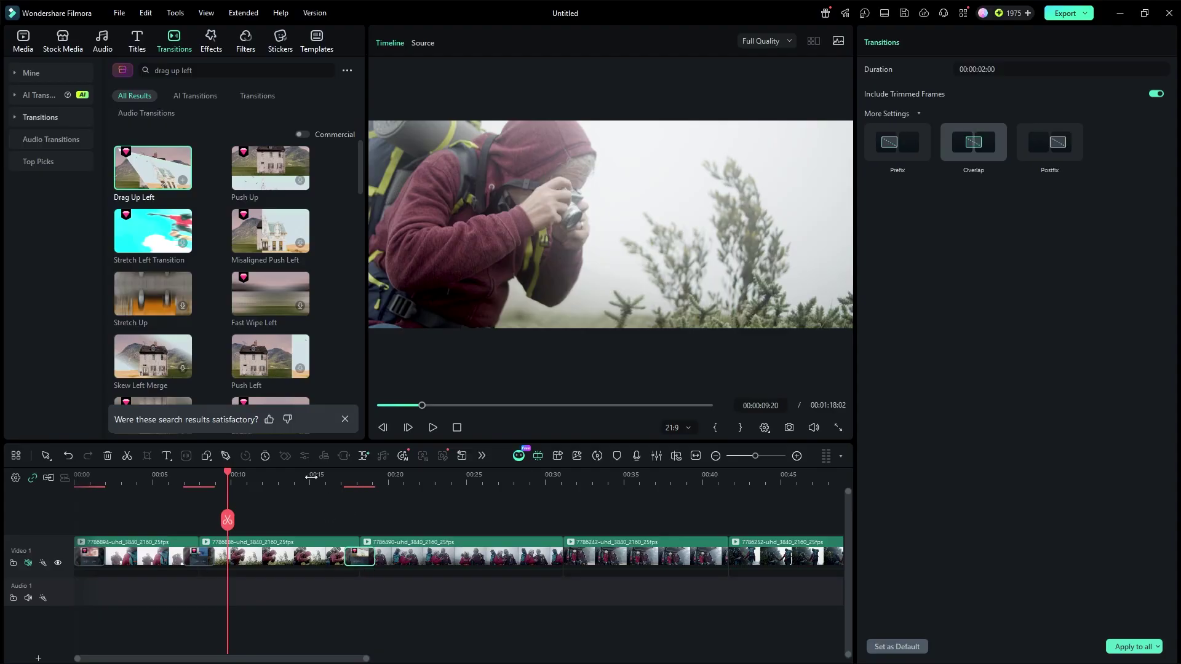
{"action": "left_click", "coordinate": [344, 480]}
{"action": "key", "text": "space"}
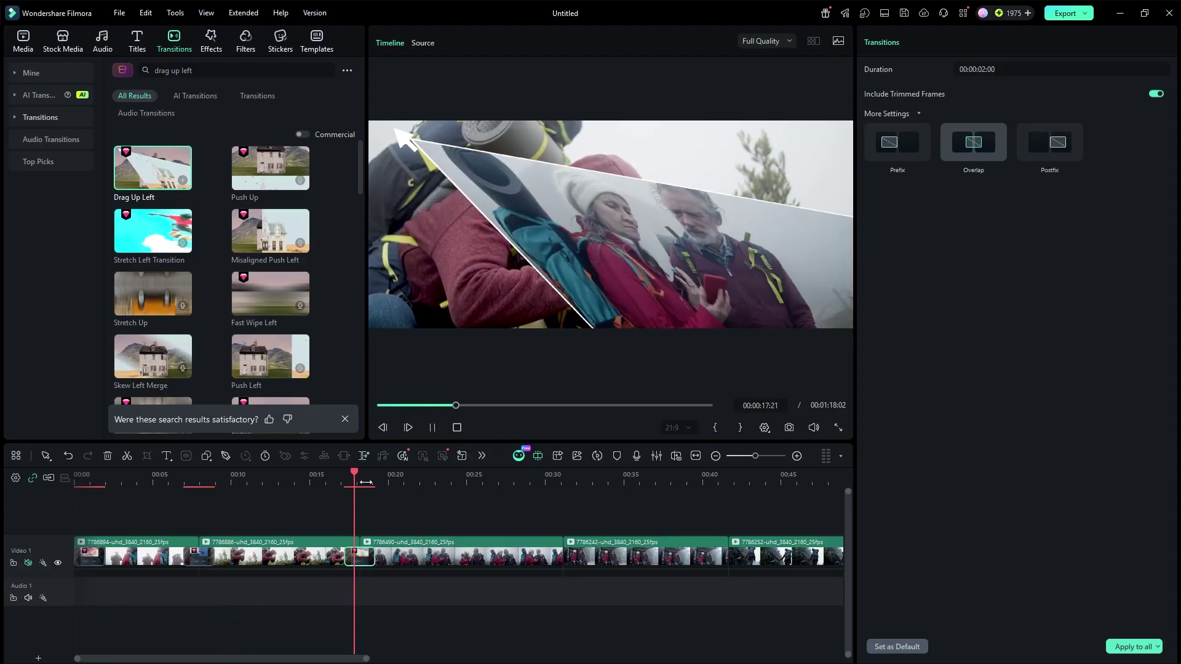
Step: Search the transitions for "flip in right" and place Flip In Bottom Right between the third and fourth clips
{"action": "left_click", "coordinate": [184, 71]}
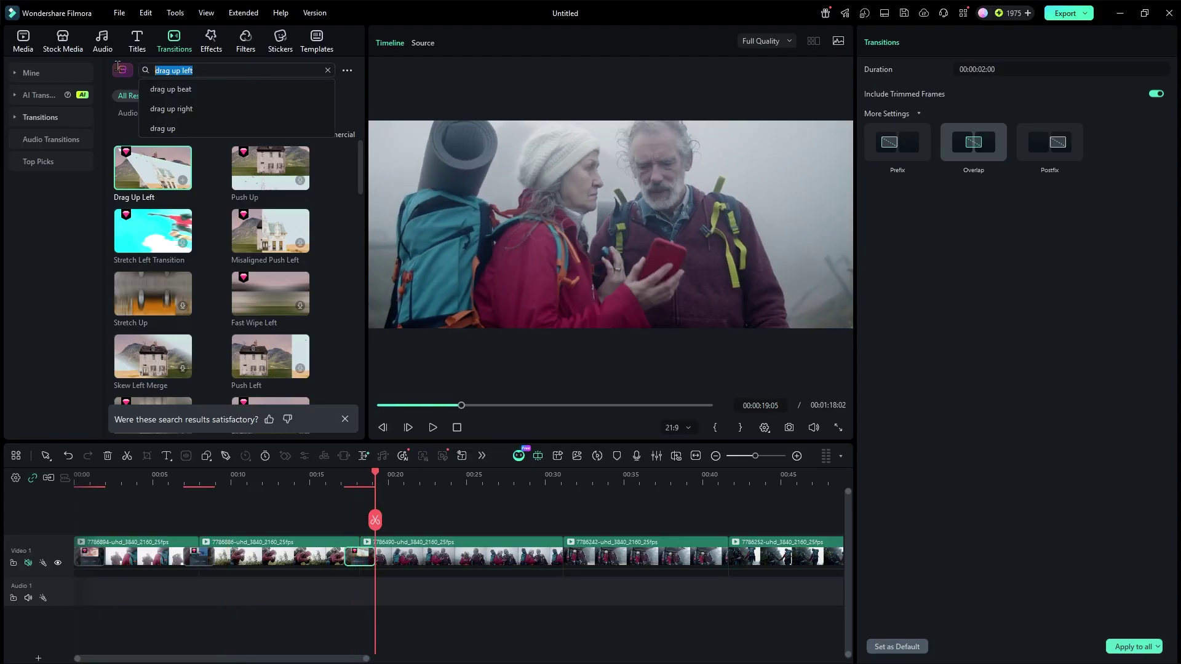
{"action": "type", "text": "flip "}
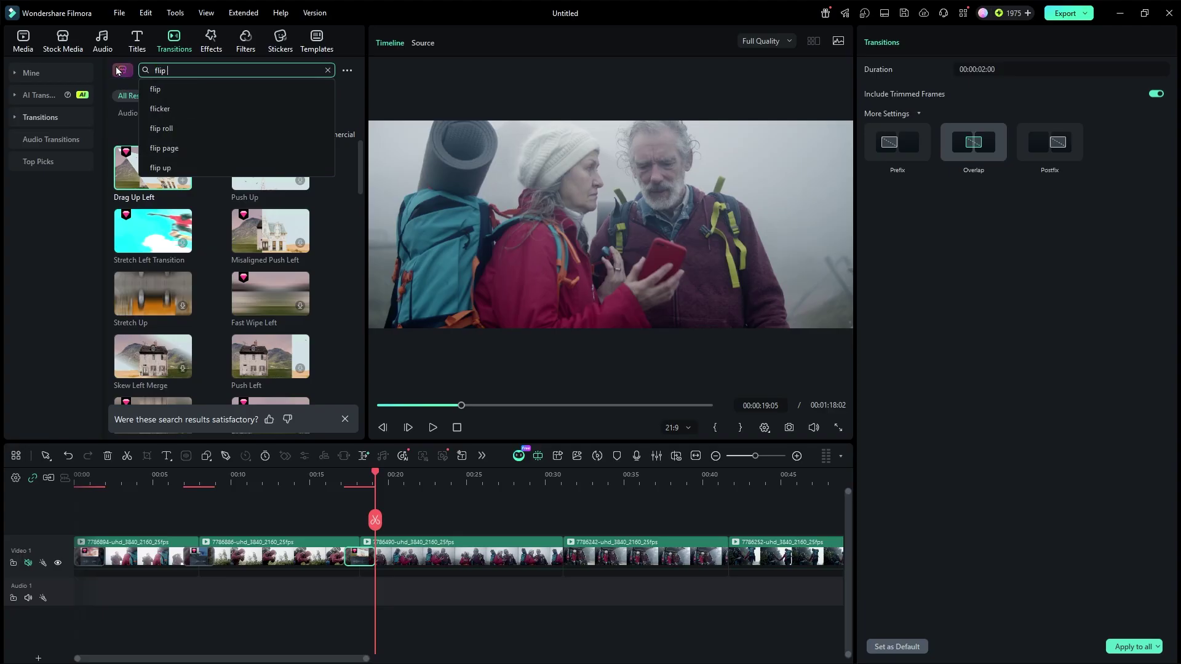
{"action": "type", "text": "in right"}
{"action": "key", "text": "Return"}
{"action": "left_click", "coordinate": [153, 168]}
{"action": "left_click_drag", "start_coordinate": [152, 168], "coordinate": [578, 563]}
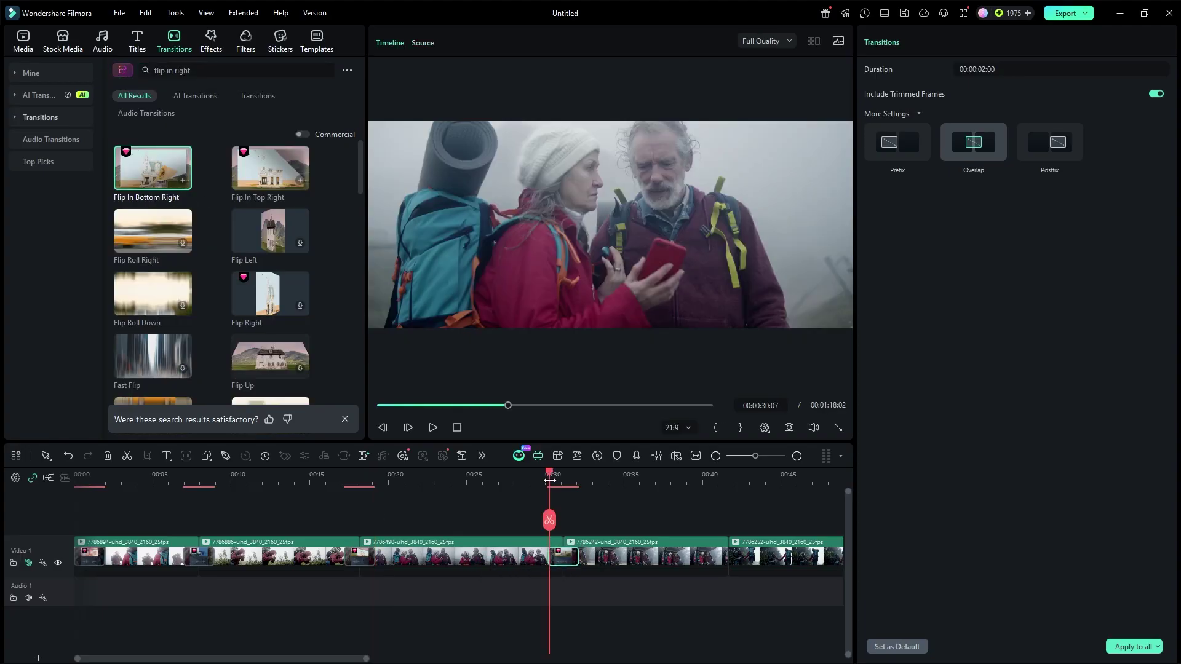
Step: Search the transitions for "cross transition" and place Cross Transition between the fourth and fifth clips
{"action": "scroll", "coordinate": [590, 479], "scroll_direction": "down", "scroll_amount": 1}
{"action": "left_click", "coordinate": [418, 477]}
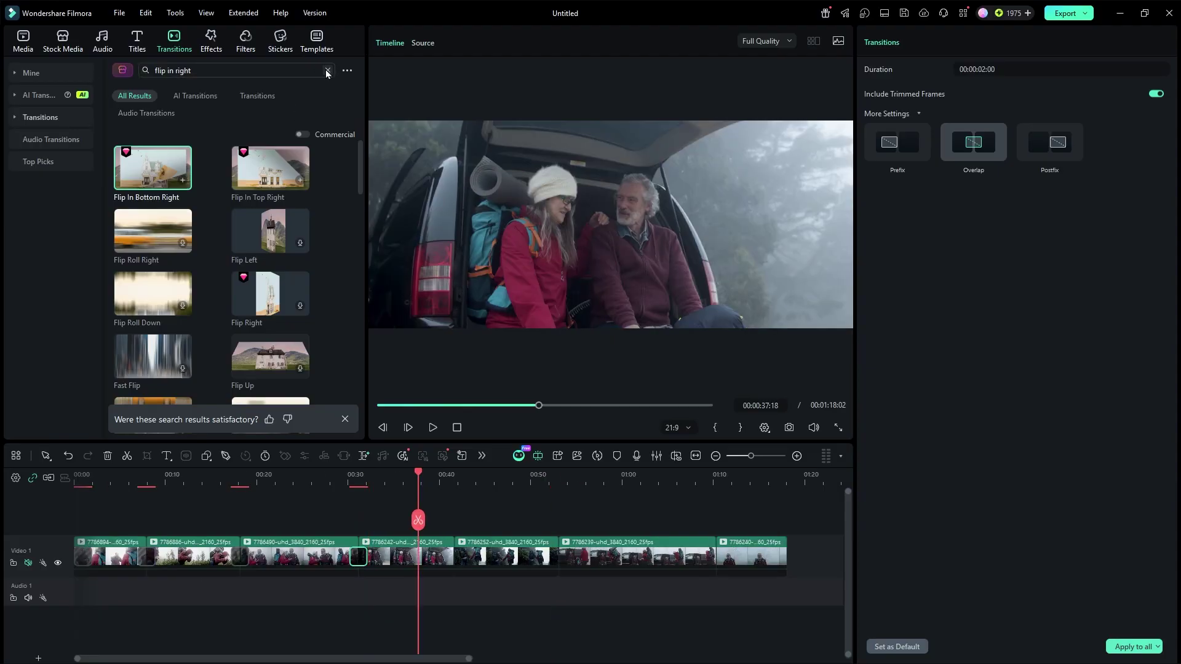
{"action": "left_click", "coordinate": [327, 73]}
{"action": "left_click", "coordinate": [211, 176]}
{"action": "left_click_drag", "start_coordinate": [152, 167], "coordinate": [465, 562]}
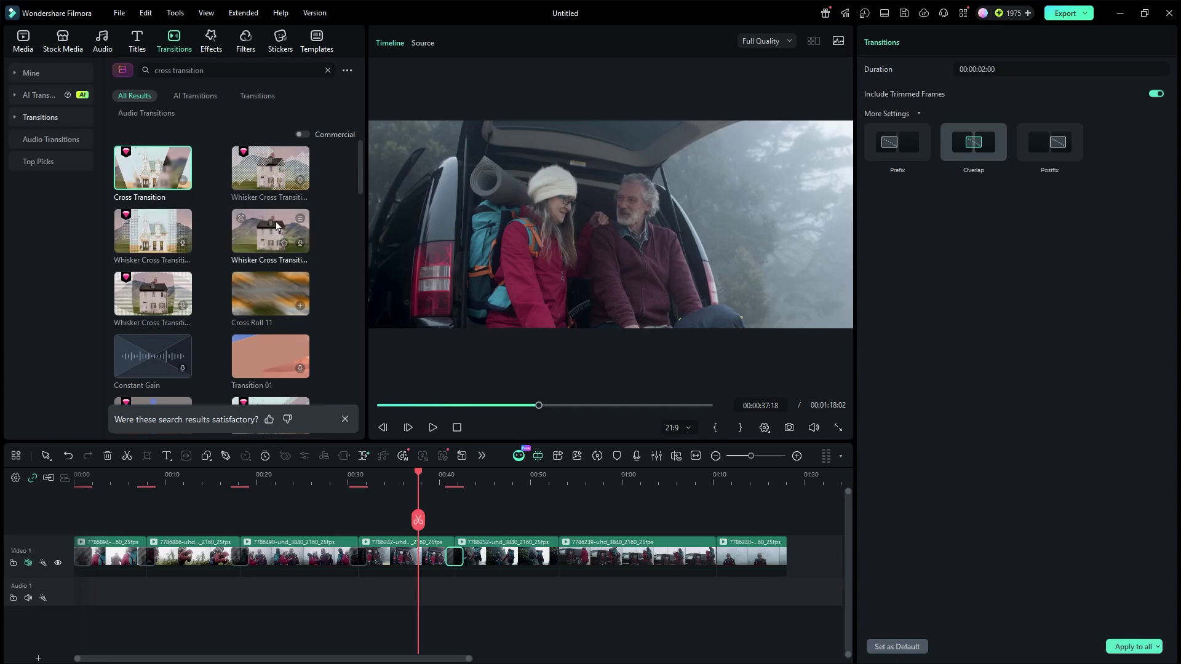
Step: Place two different Whisker Cross transitions, one between the fifth and sixth clips and one between the sixth and seventh
{"action": "mouse_move", "coordinate": [276, 226]}
{"action": "left_mouse_down"}
{"action": "mouse_move", "coordinate": [529, 549]}
{"action": "mouse_move", "coordinate": [558, 562]}
{"action": "left_mouse_up"}
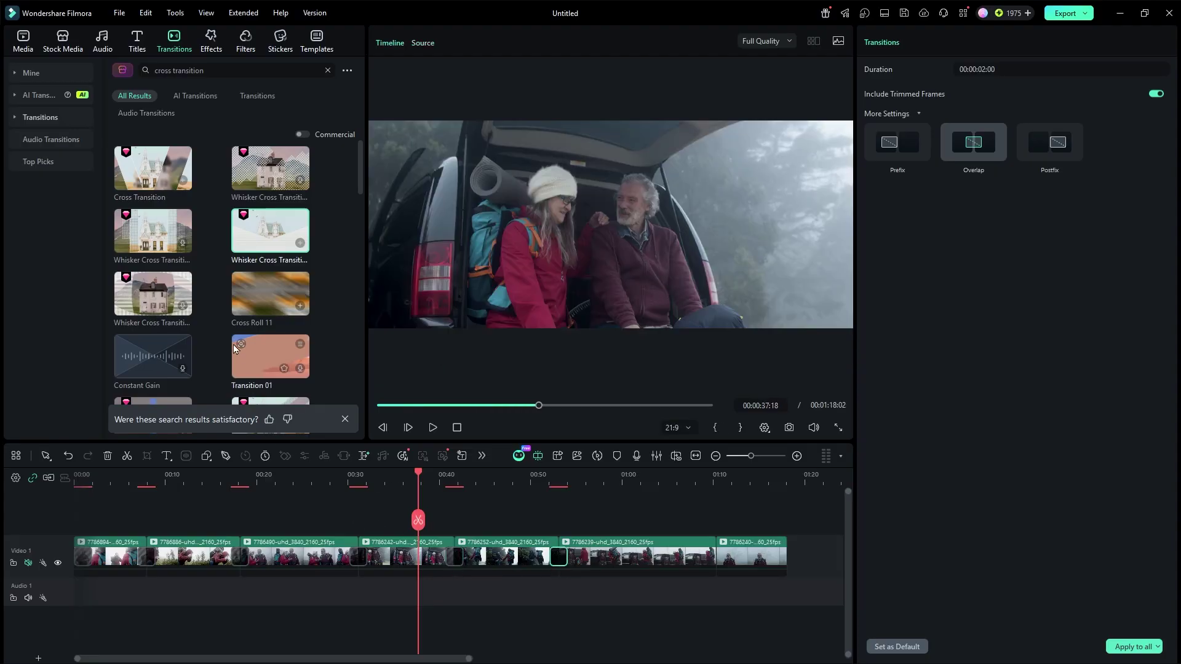
{"action": "scroll", "coordinate": [234, 349], "scroll_direction": "down", "scroll_amount": 2}
{"action": "scroll", "coordinate": [604, 476], "scroll_direction": "down", "scroll_amount": 1}
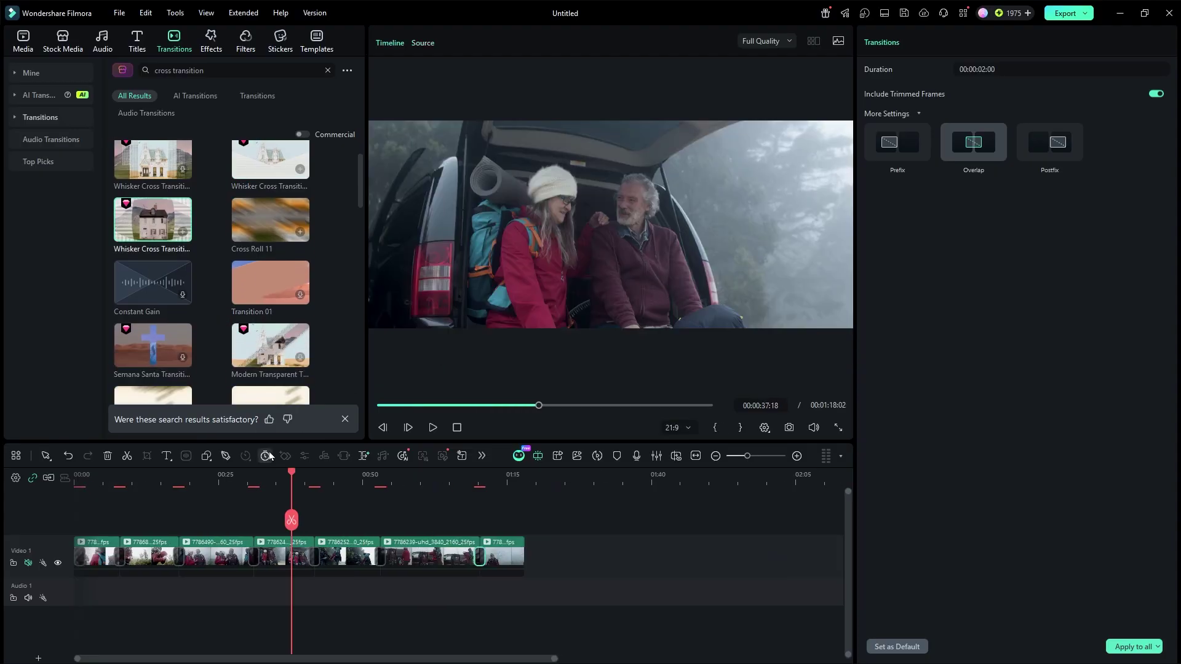
Step: Review the opening clips and their transitions from the start, leaving the playhead at 00:00:03:24 with nothing selected
{"action": "left_click", "coordinate": [97, 474]}
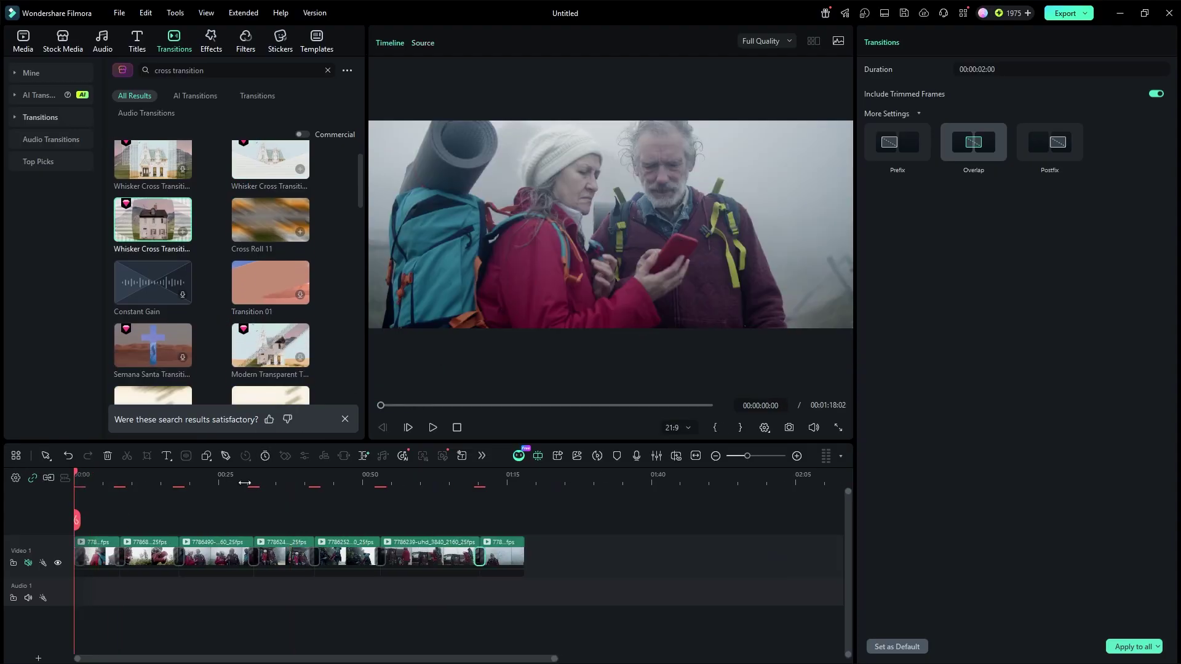
{"action": "scroll", "coordinate": [296, 474], "scroll_direction": "up", "scroll_amount": 3}
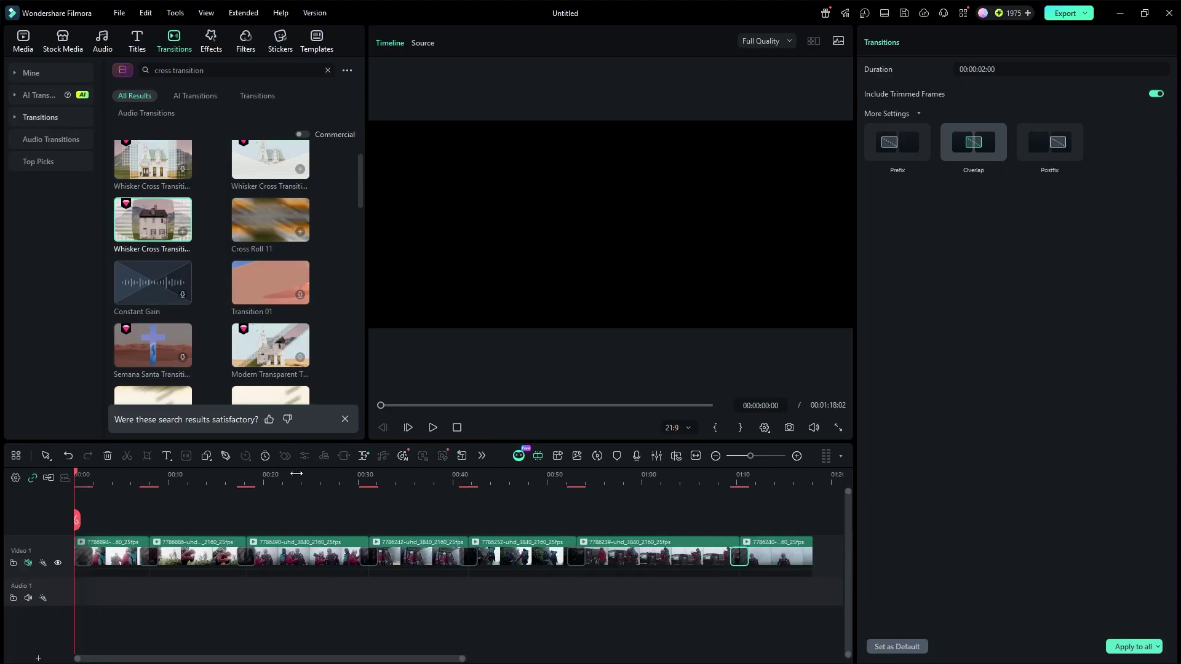
{"action": "scroll", "coordinate": [296, 474], "scroll_direction": "up", "scroll_amount": 1}
{"action": "left_click", "coordinate": [163, 479]}
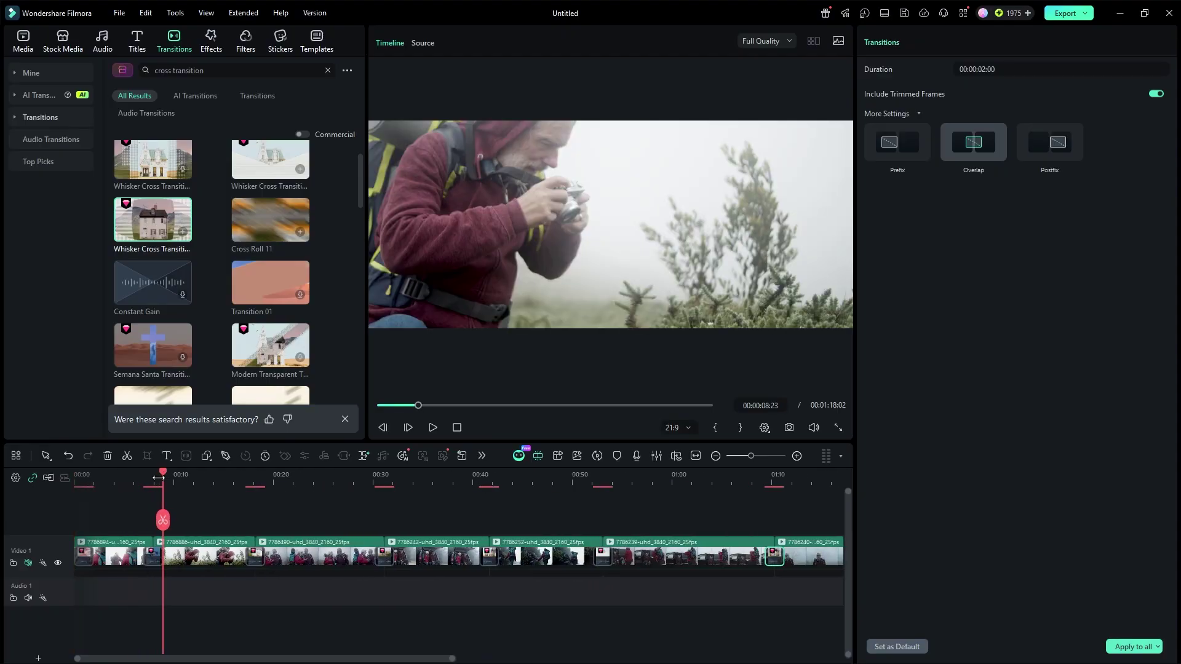
{"action": "left_click_drag", "start_coordinate": [158, 478], "coordinate": [113, 478]}
{"action": "left_click", "coordinate": [161, 503]}
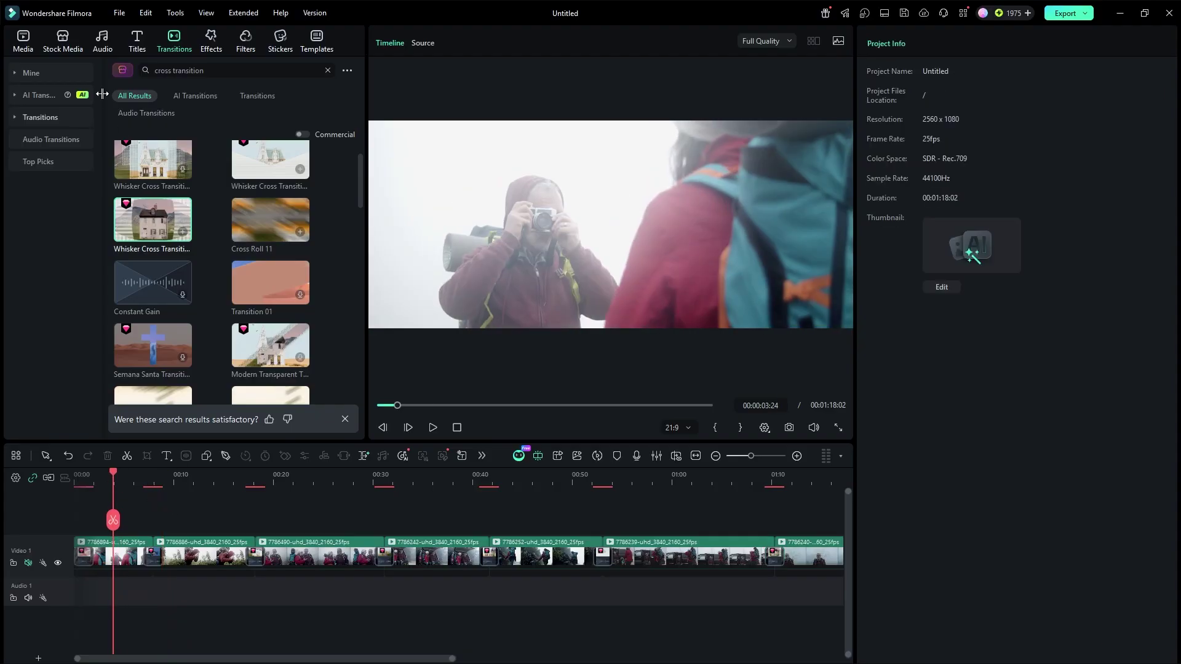
Step: Add an Adjustment Layer on a track above the clips and make it span the whole video
{"action": "left_click", "coordinate": [22, 40]}
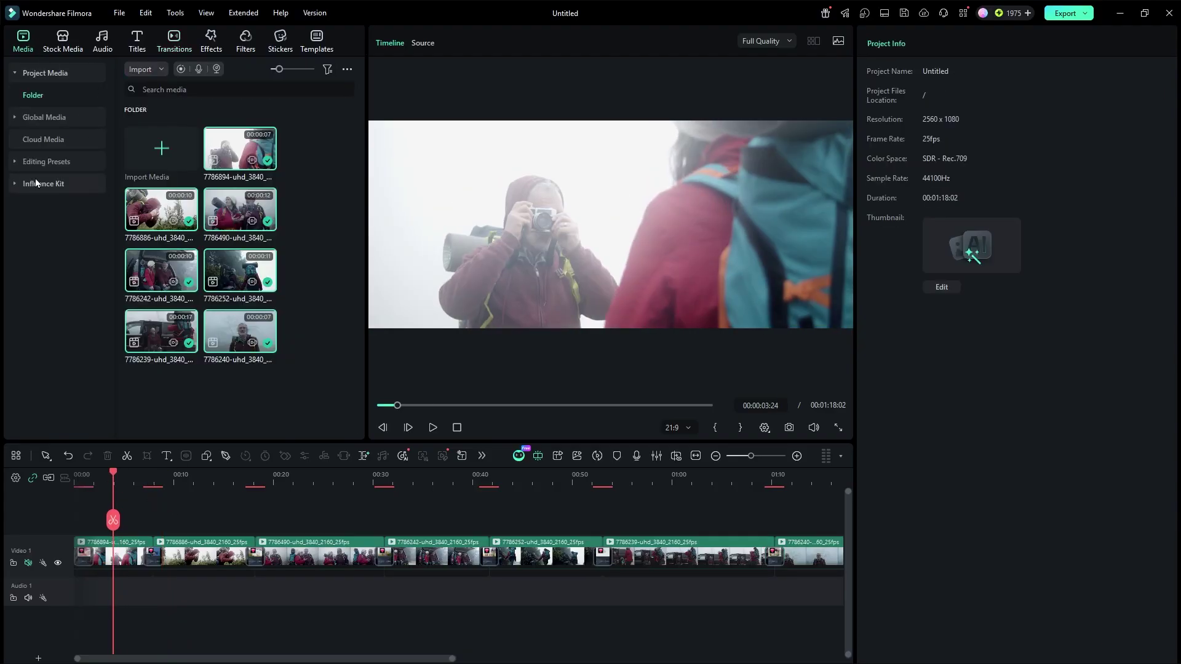
{"action": "left_click", "coordinate": [38, 163]}
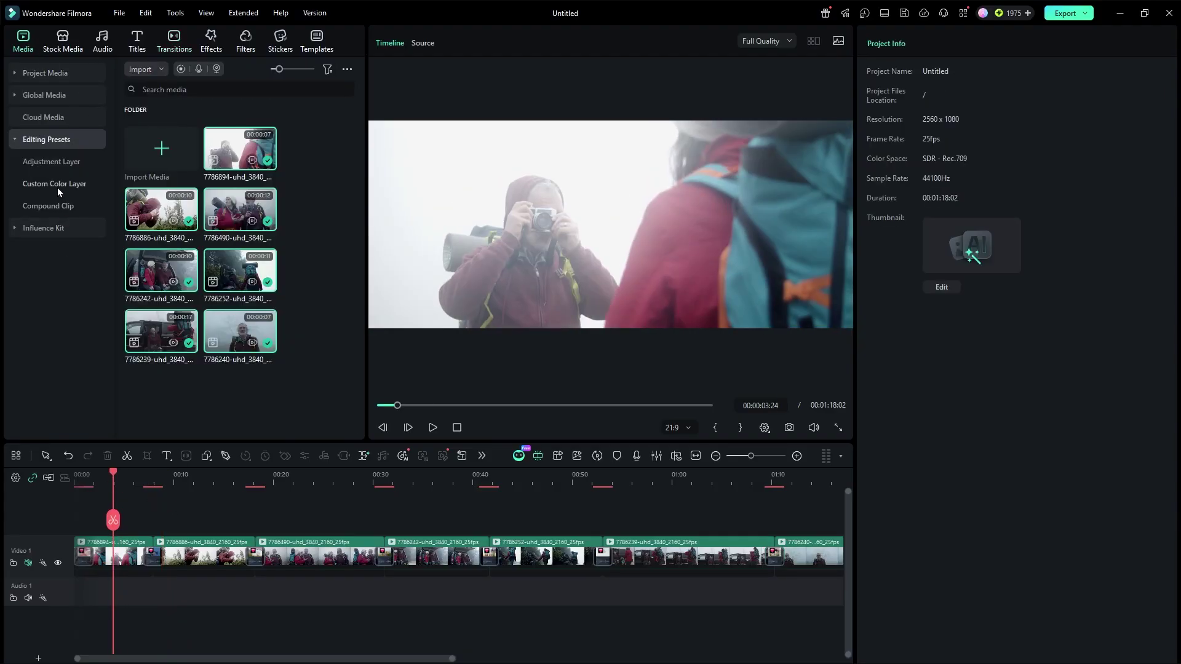
{"action": "left_click", "coordinate": [60, 164]}
{"action": "left_click_drag", "start_coordinate": [165, 159], "coordinate": [508, 526]}
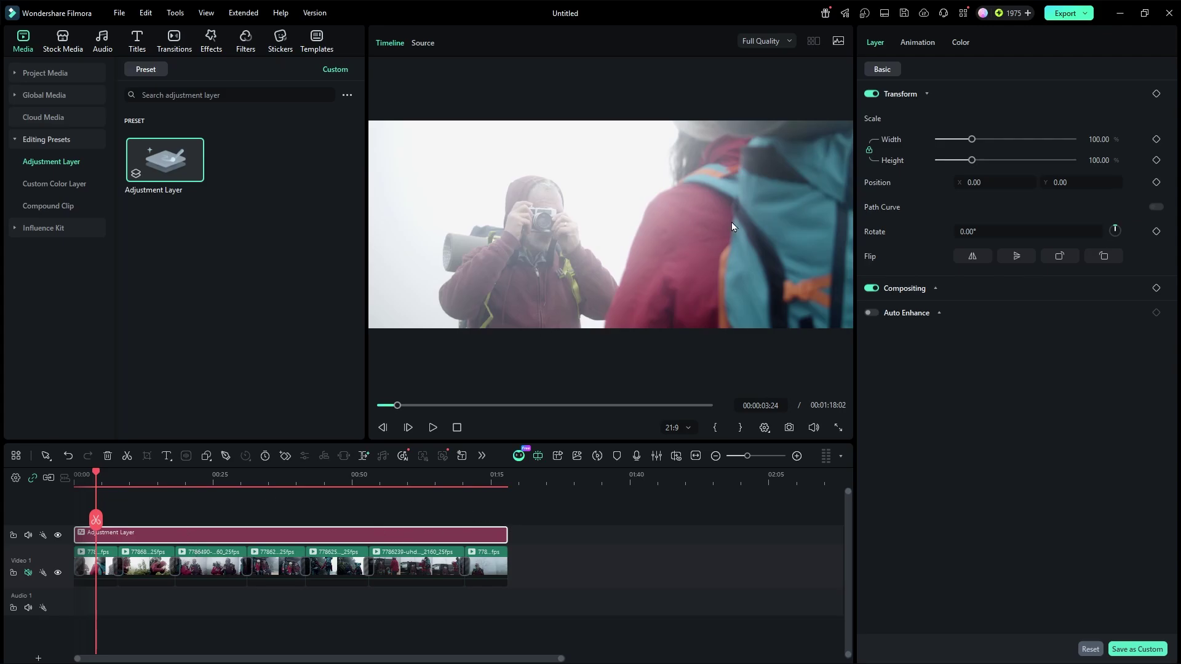
Step: Set the adjustment layer's colour temperature to 17, tint to 14 and vibrance to 31, judging on the car-boot clip
{"action": "left_click", "coordinate": [957, 40]}
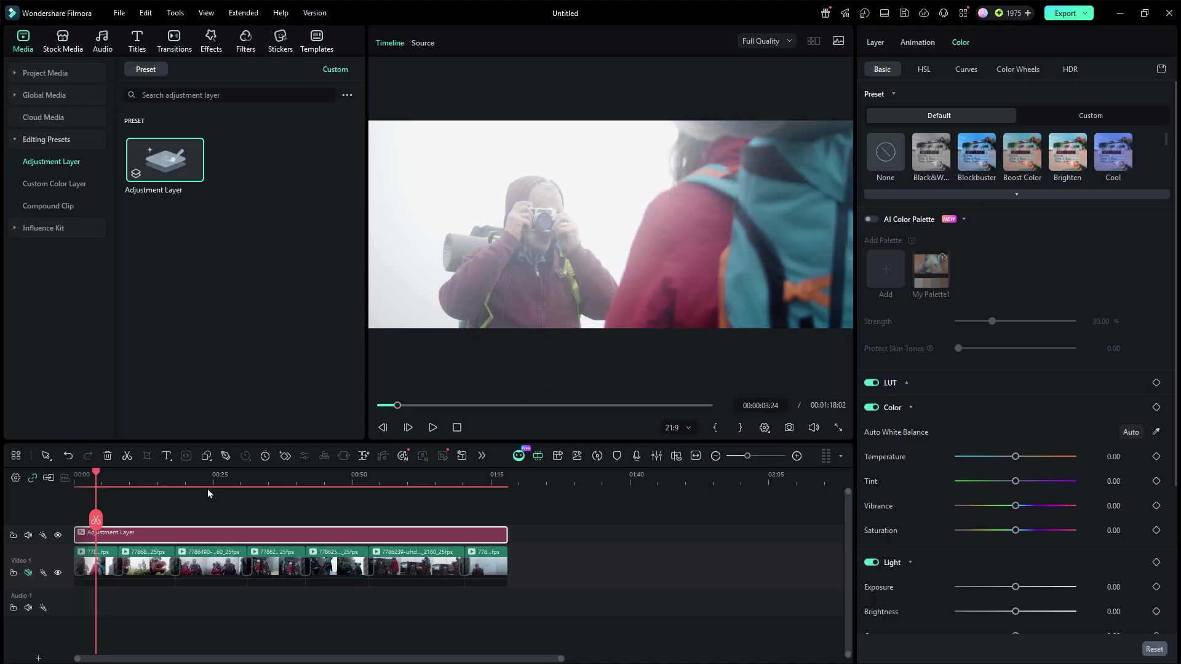
{"action": "left_click_drag", "start_coordinate": [143, 485], "coordinate": [266, 485]}
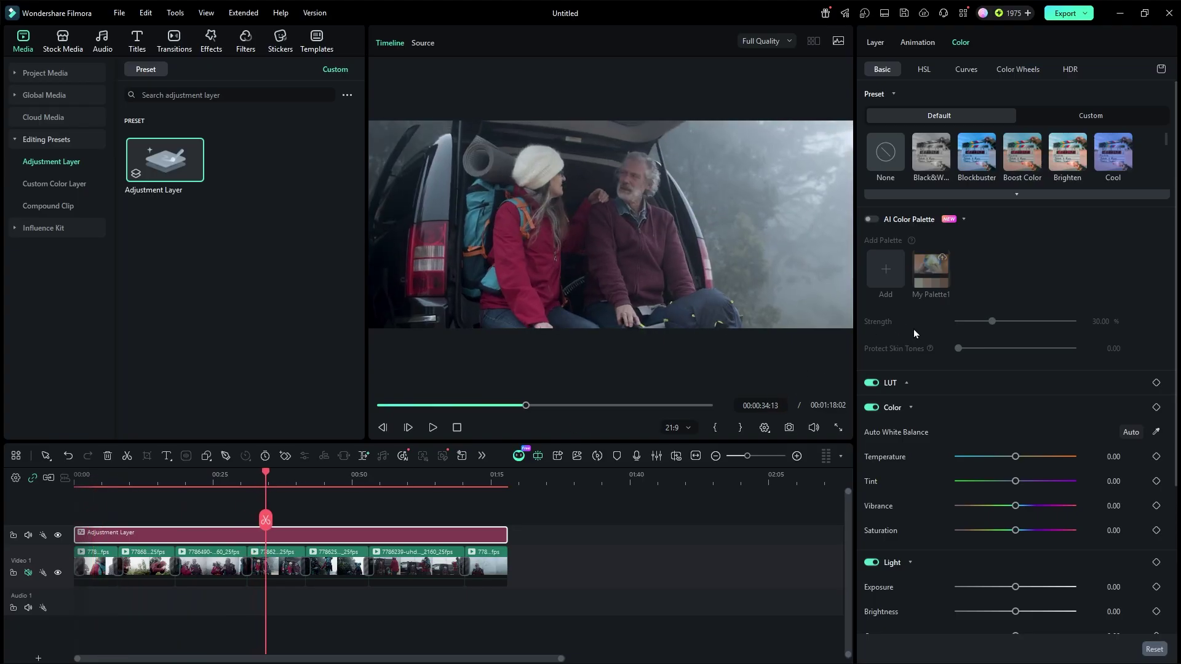
{"action": "scroll", "coordinate": [913, 333], "scroll_direction": "down", "scroll_amount": 2}
{"action": "left_click_drag", "start_coordinate": [1015, 404], "coordinate": [1033, 453]}
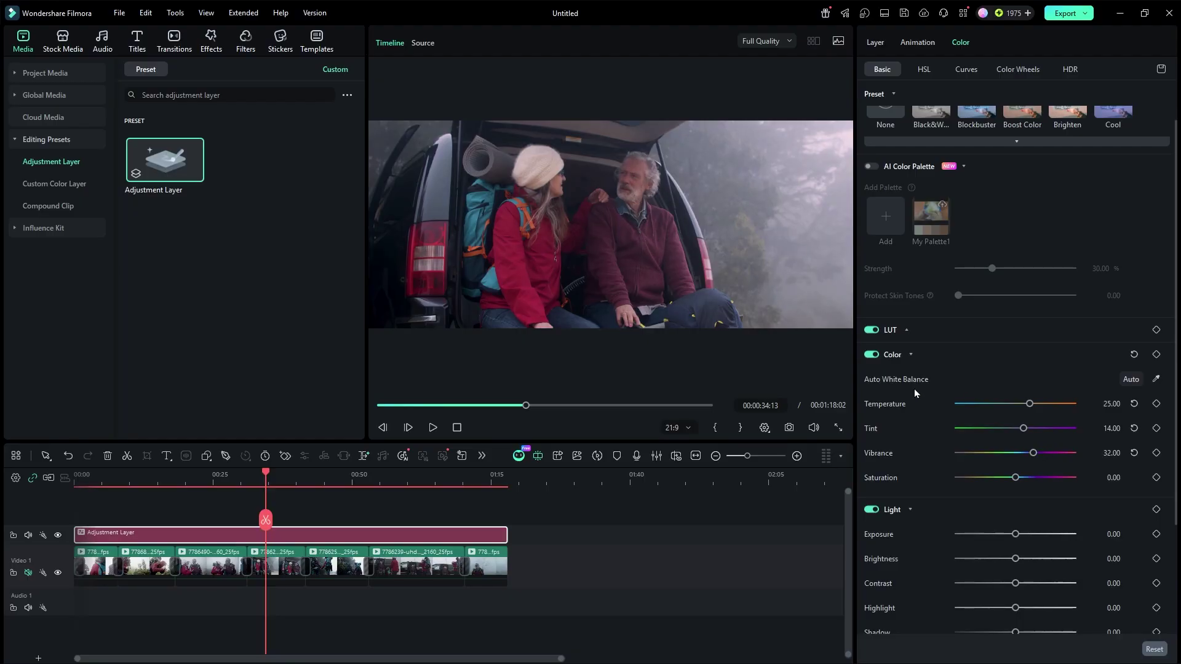
{"action": "left_click", "coordinate": [1035, 454]}
{"action": "scroll", "coordinate": [1035, 452], "scroll_direction": "down", "scroll_amount": 2}
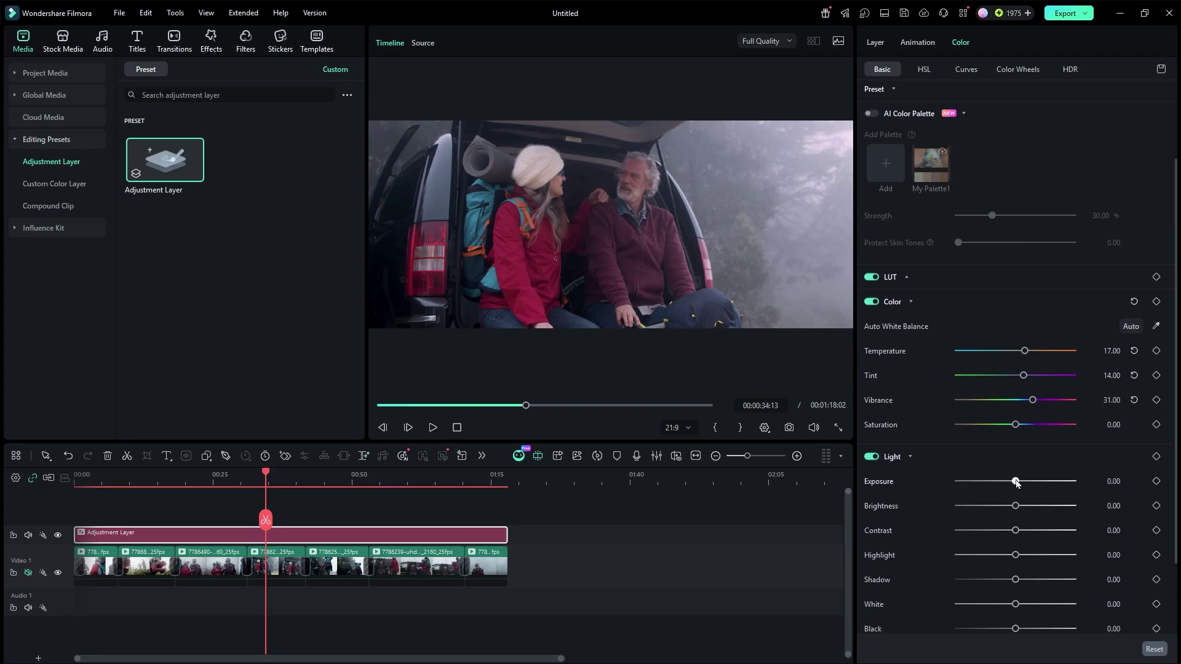
Step: Set the adjustment layer's exposure to 5, brightness -11, contrast 49, highlight 17, shadow -3, white 27 and black 1
{"action": "left_click_drag", "start_coordinate": [1014, 482], "coordinate": [1025, 532]}
{"action": "scroll", "coordinate": [1024, 532], "scroll_direction": "down", "scroll_amount": 1}
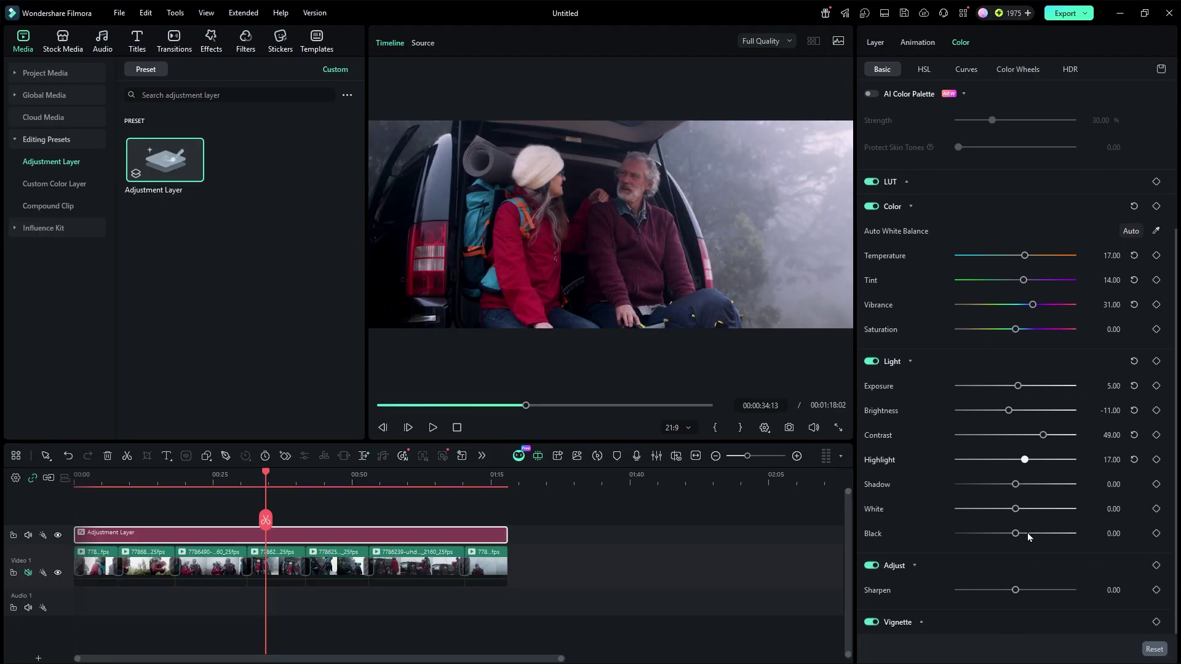
{"action": "left_click_drag", "start_coordinate": [1015, 484], "coordinate": [1018, 535]}
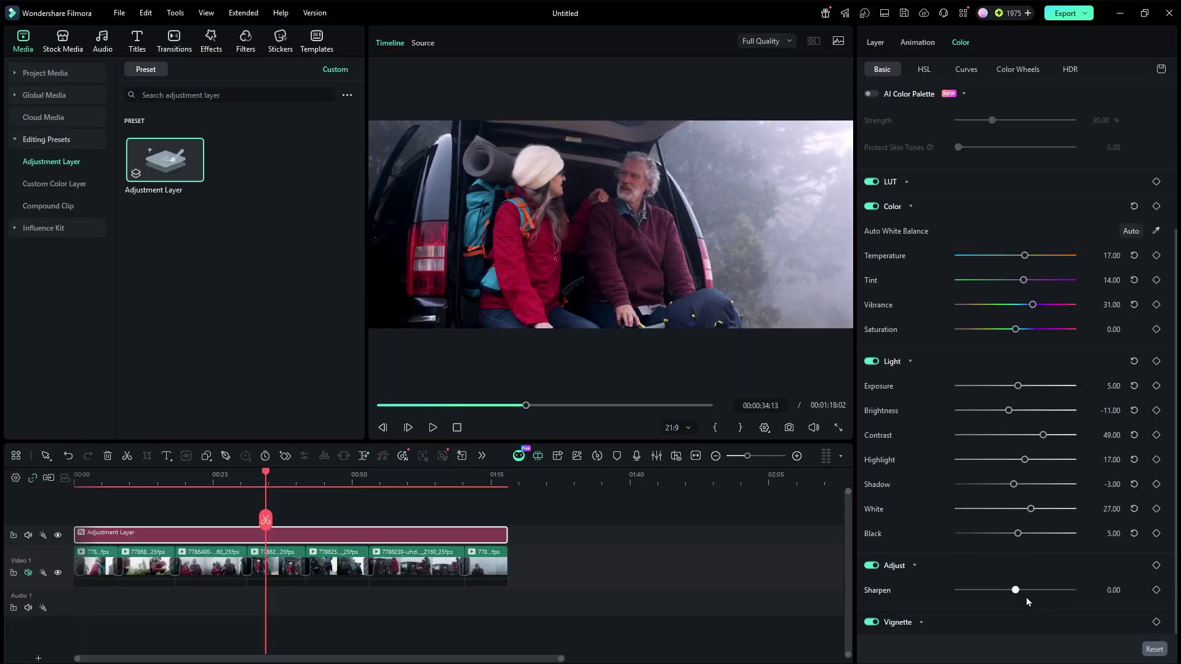
{"action": "mouse_move", "coordinate": [1015, 534]}
{"action": "left_mouse_down"}
{"action": "mouse_move", "coordinate": [1001, 535]}
{"action": "mouse_move", "coordinate": [1017, 537]}
{"action": "left_mouse_up"}
Step: Compare the hand-in-hand clip at 00:00:51:03 with the adjustment layer hidden and shown, then set the layer's Sharpen to 9
{"action": "left_click_drag", "start_coordinate": [268, 479], "coordinate": [357, 510]}
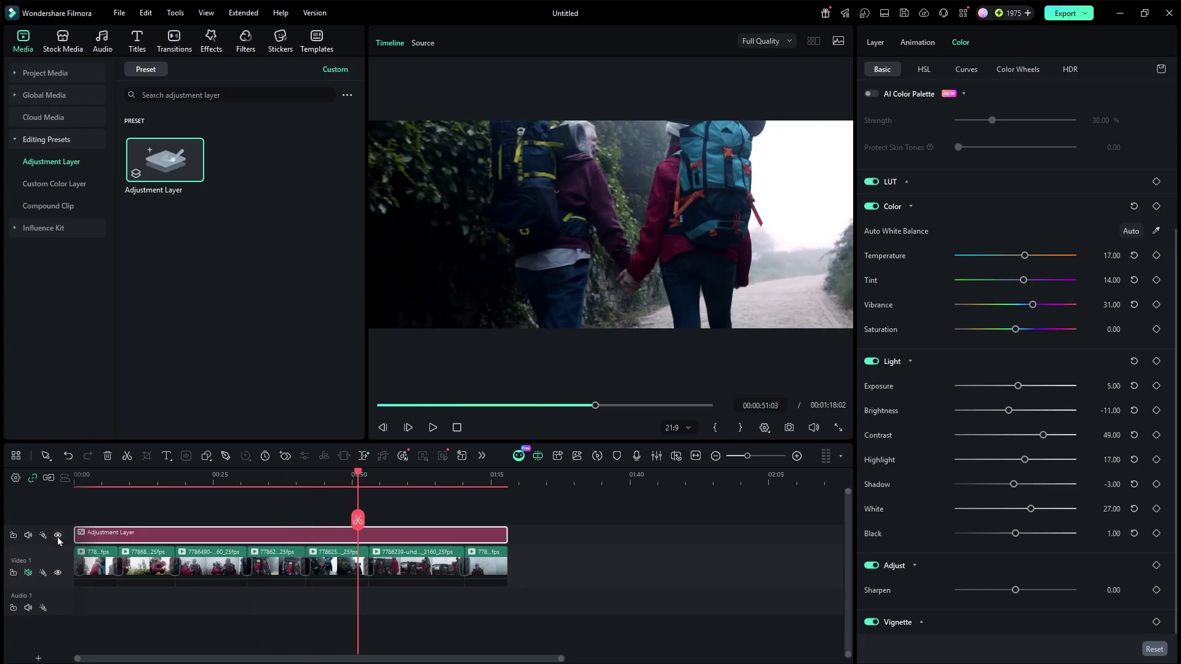
{"action": "left_click", "coordinate": [57, 536]}
{"action": "left_click", "coordinate": [58, 536]}
{"action": "left_click", "coordinate": [57, 536]}
{"action": "left_click", "coordinate": [58, 537]}
{"action": "mouse_move", "coordinate": [1016, 591]}
{"action": "left_mouse_down"}
{"action": "mouse_move", "coordinate": [935, 593]}
{"action": "mouse_move", "coordinate": [1020, 590]}
{"action": "left_mouse_up"}
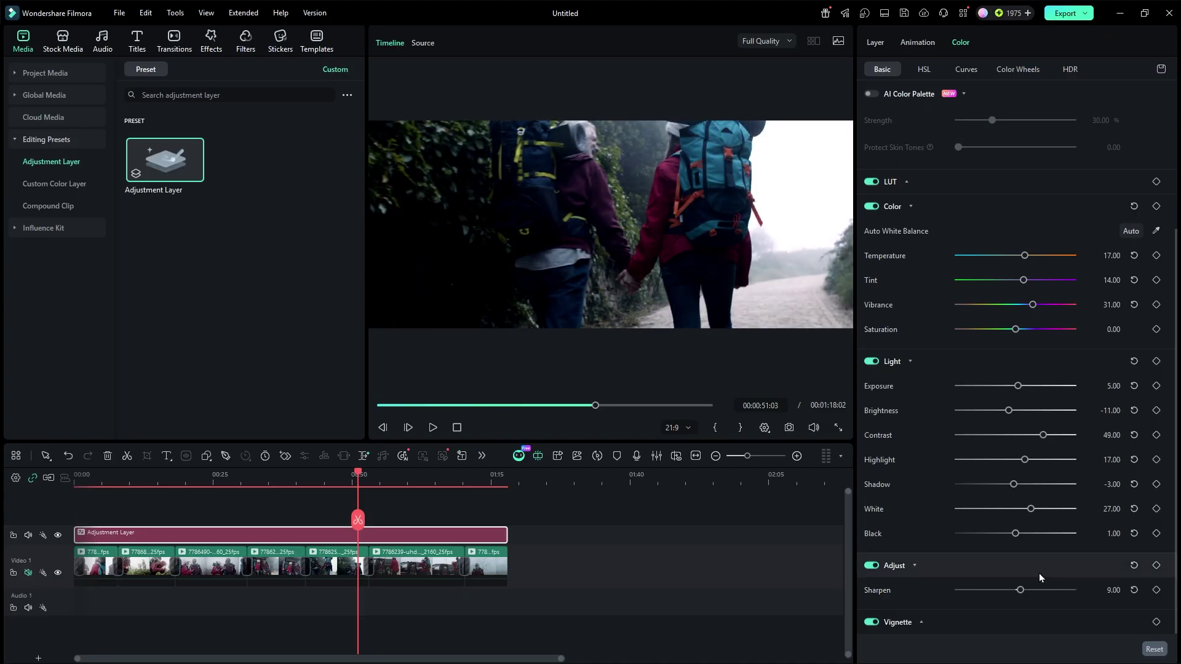
Step: Add shadow, midtone and highlight points to the adjustment layer's white master curve and raise each slightly above the diagonal
{"action": "left_click", "coordinate": [974, 68]}
{"action": "left_click", "coordinate": [1035, 248]}
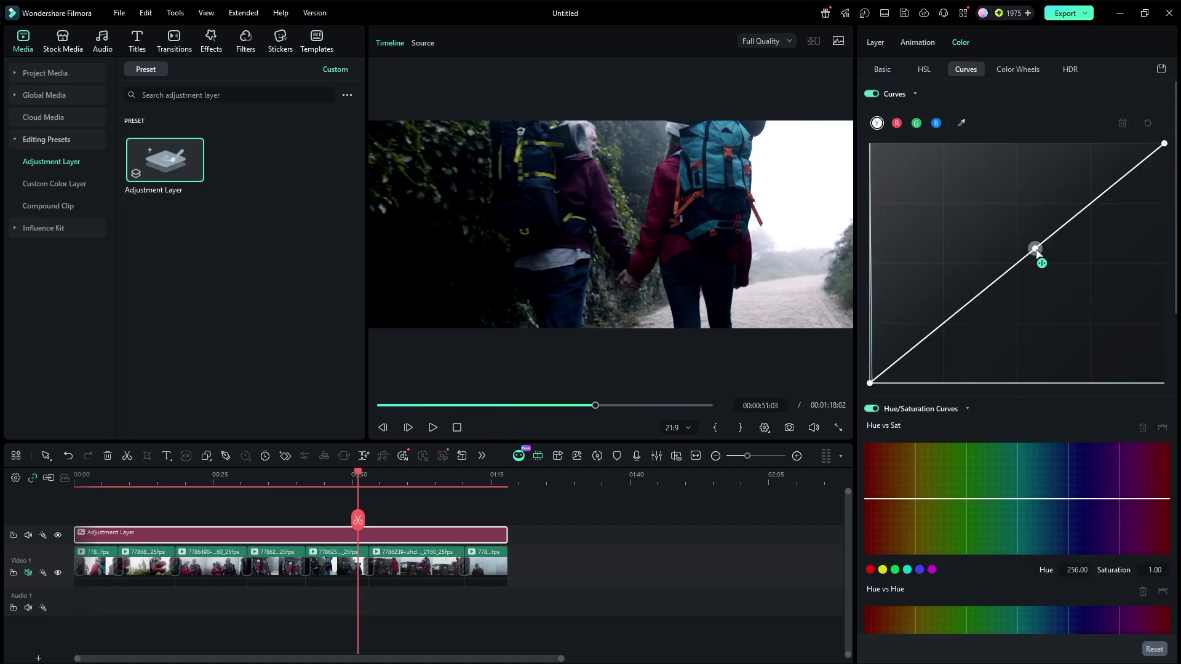
{"action": "left_click", "coordinate": [954, 315]}
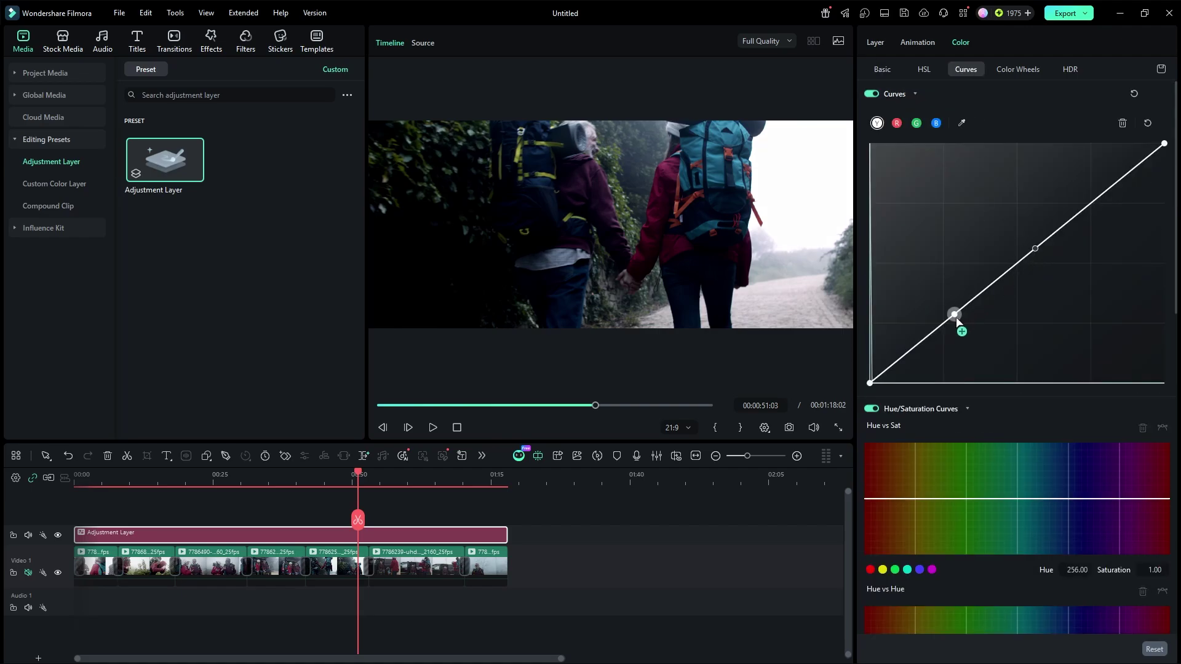
{"action": "left_click", "coordinate": [1113, 189]}
{"action": "mouse_move", "coordinate": [1035, 250]}
{"action": "left_mouse_down"}
{"action": "mouse_move", "coordinate": [1042, 258]}
{"action": "mouse_move", "coordinate": [1032, 247]}
{"action": "left_mouse_up"}
{"action": "left_click_drag", "start_coordinate": [945, 320], "coordinate": [944, 319]}
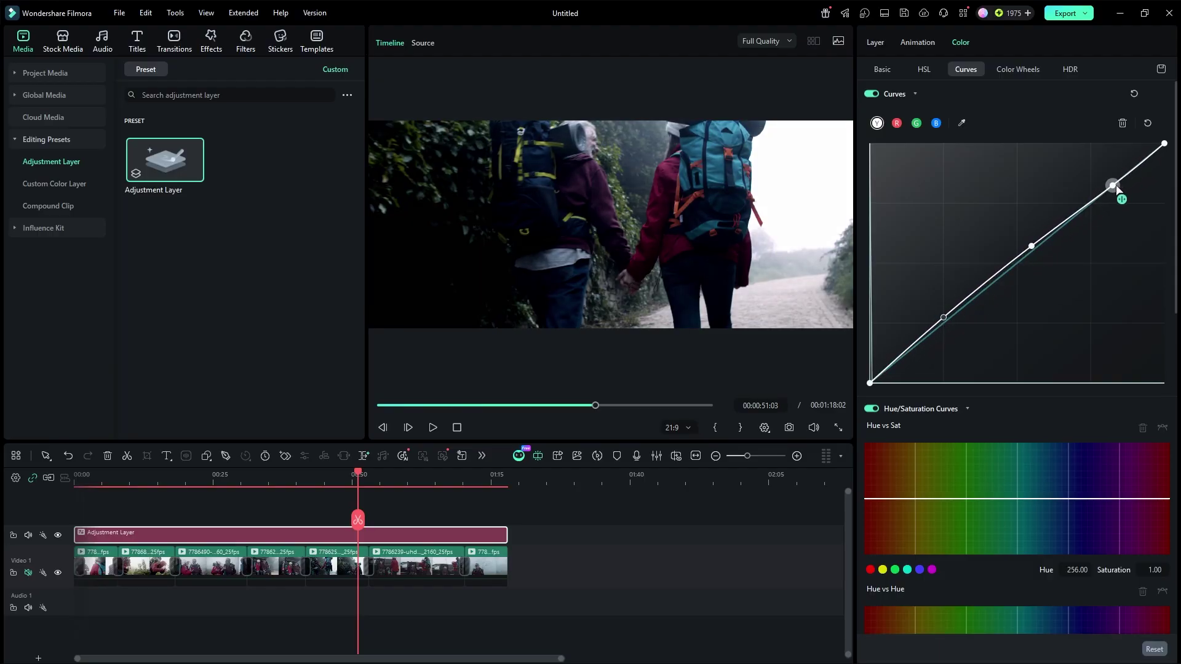
{"action": "left_click_drag", "start_coordinate": [1113, 186], "coordinate": [1107, 180]}
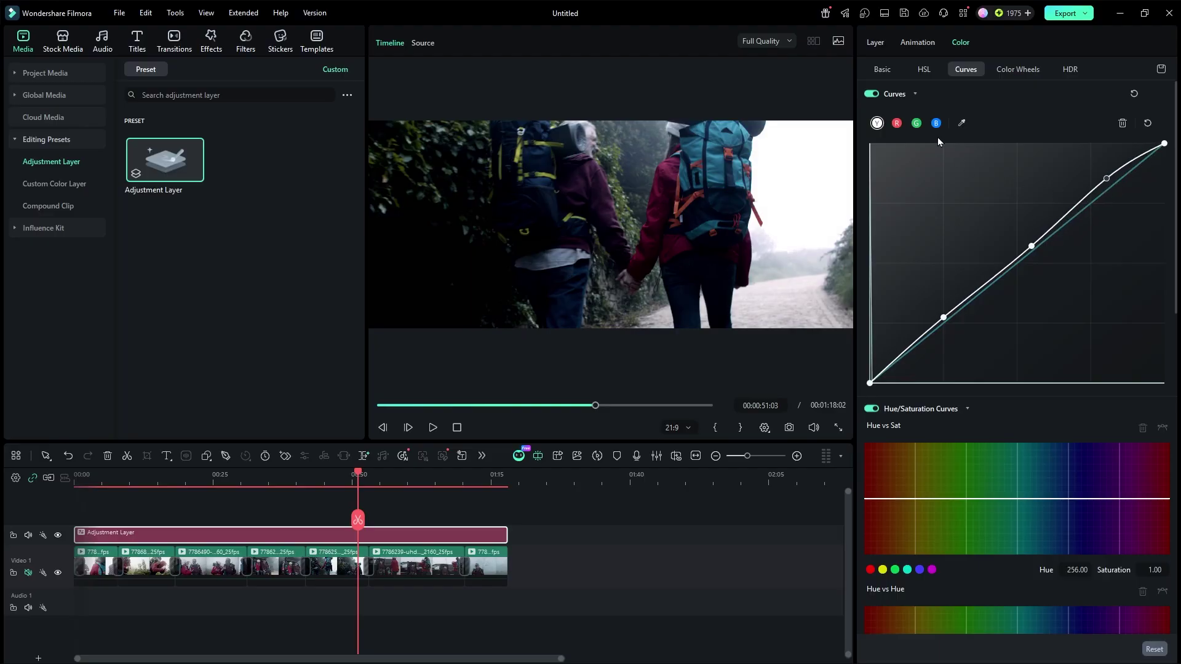
Step: Look through the adjustment layer's Hue/Saturation Curves from Hue vs Sat down to Sat vs Luma
{"action": "scroll", "coordinate": [1037, 269], "scroll_direction": "down", "scroll_amount": 1}
{"action": "scroll", "coordinate": [1038, 275], "scroll_direction": "down", "scroll_amount": 4}
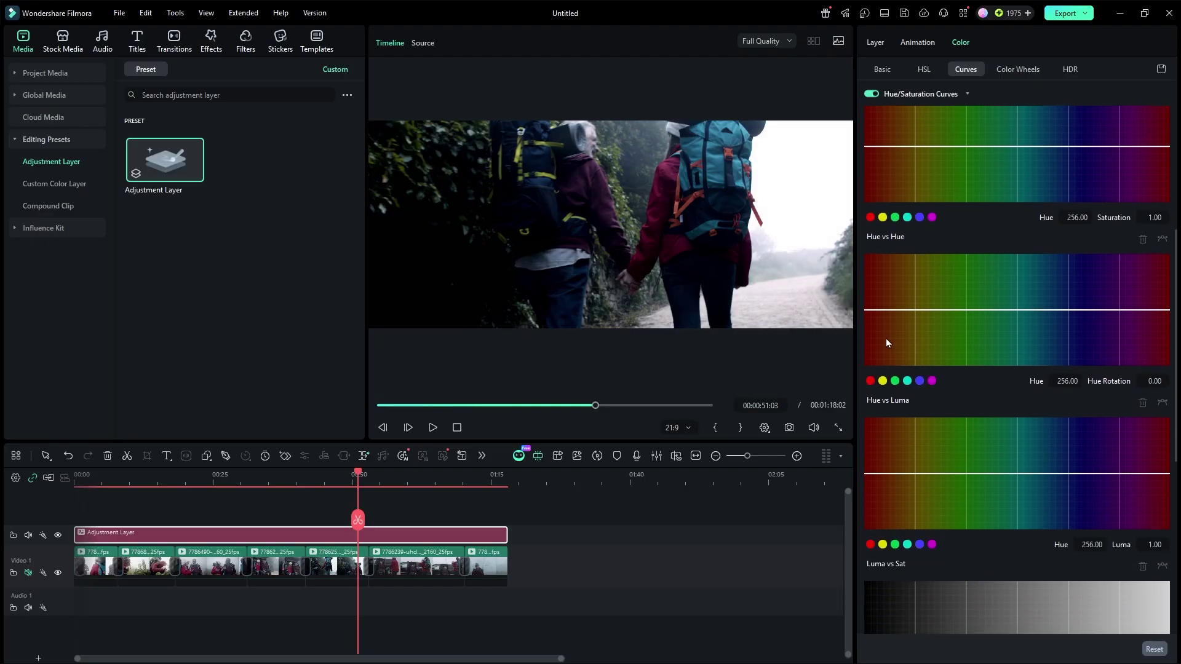
{"action": "scroll", "coordinate": [898, 234], "scroll_direction": "up", "scroll_amount": 1}
{"action": "scroll", "coordinate": [912, 216], "scroll_direction": "down", "scroll_amount": 5}
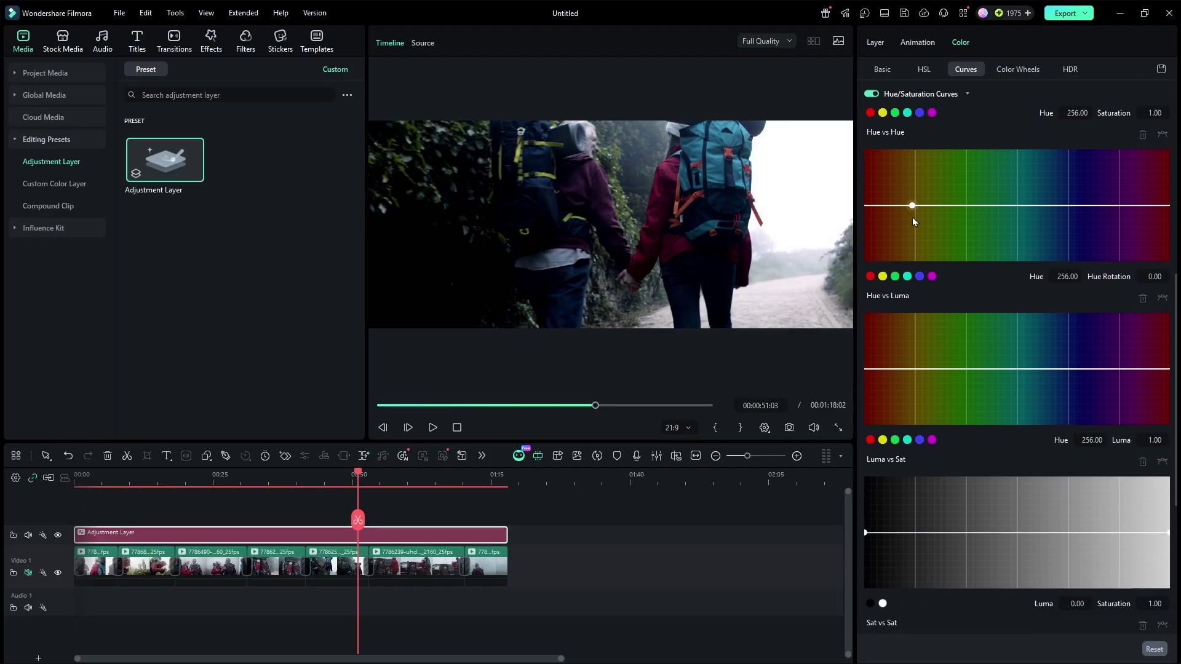
{"action": "scroll", "coordinate": [947, 378], "scroll_direction": "down", "scroll_amount": 2}
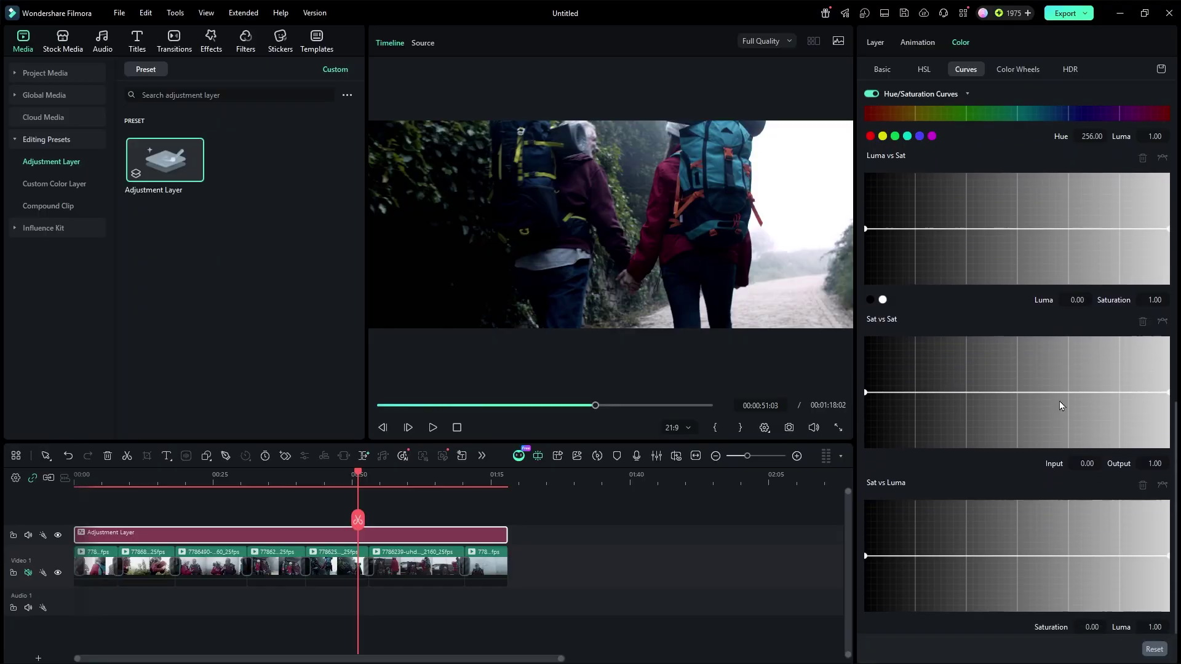
Step: With the van clip at 00:01:00:22 in view, shift the adjustment layer's Midtones colour wheel to red -0.04, green 0.00 and blue 0.04
{"action": "scroll", "coordinate": [964, 257], "scroll_direction": "up", "scroll_amount": 10}
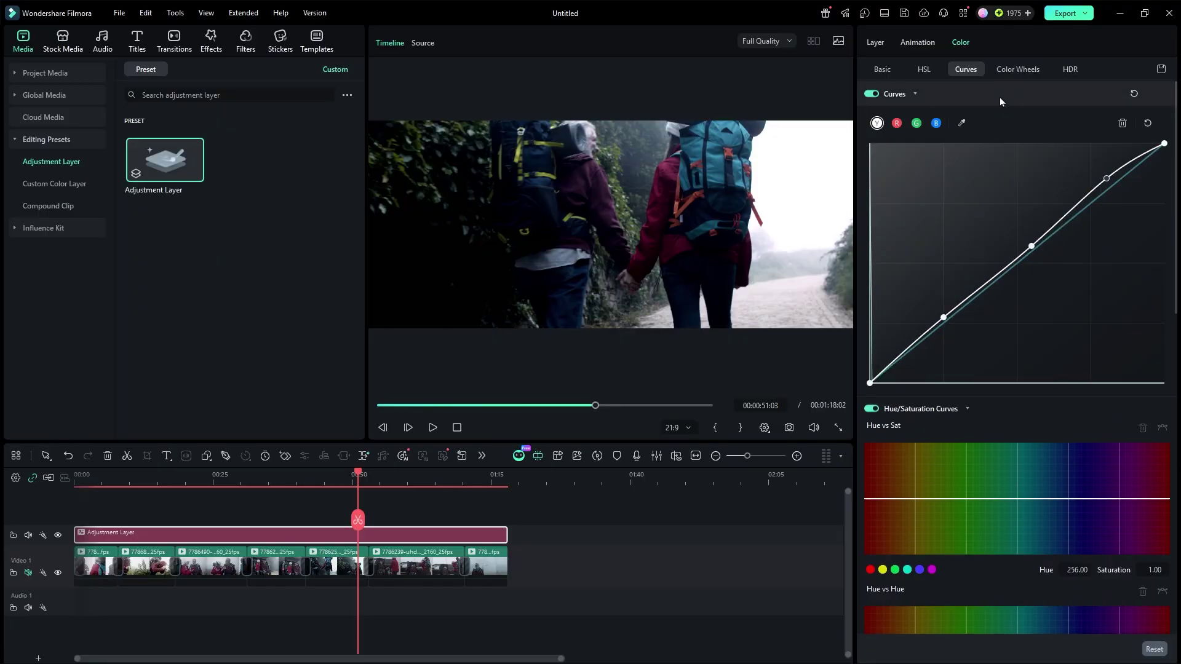
{"action": "left_click", "coordinate": [1002, 70]}
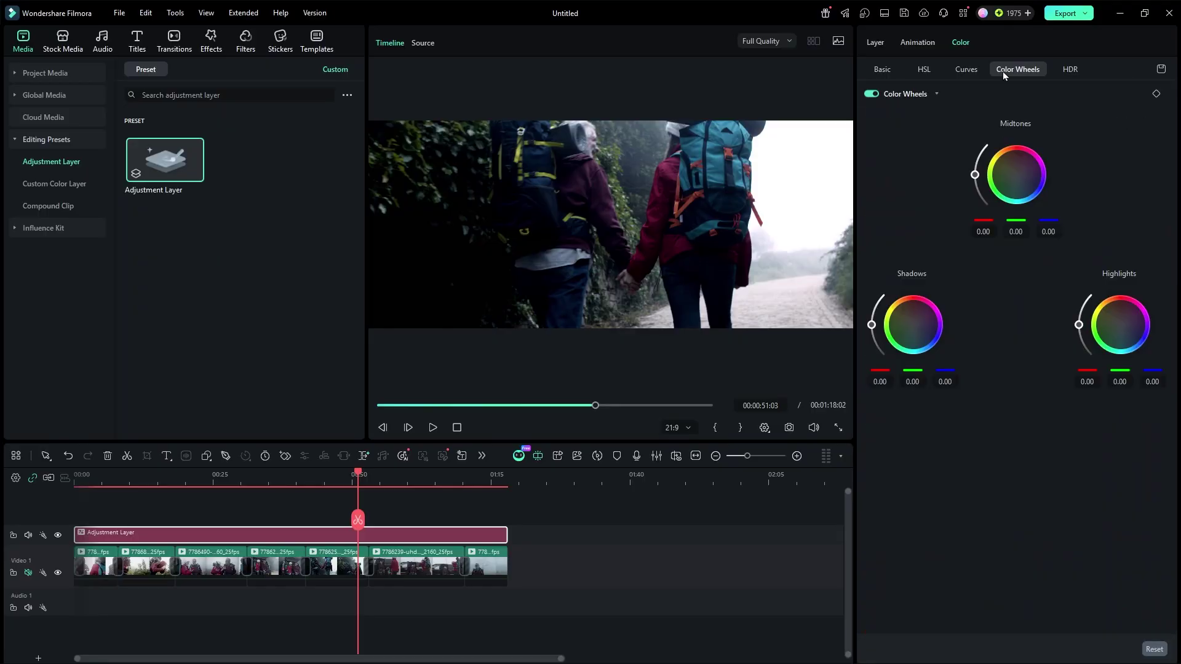
{"action": "left_click", "coordinate": [412, 482]}
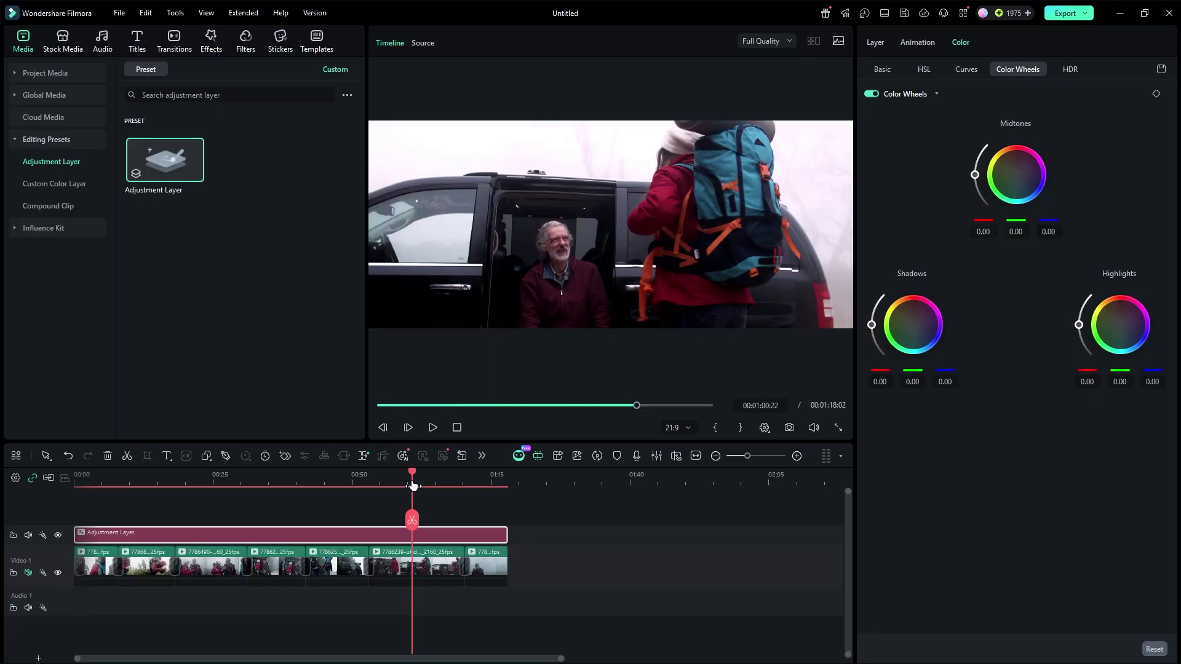
{"action": "left_click", "coordinate": [1020, 178]}
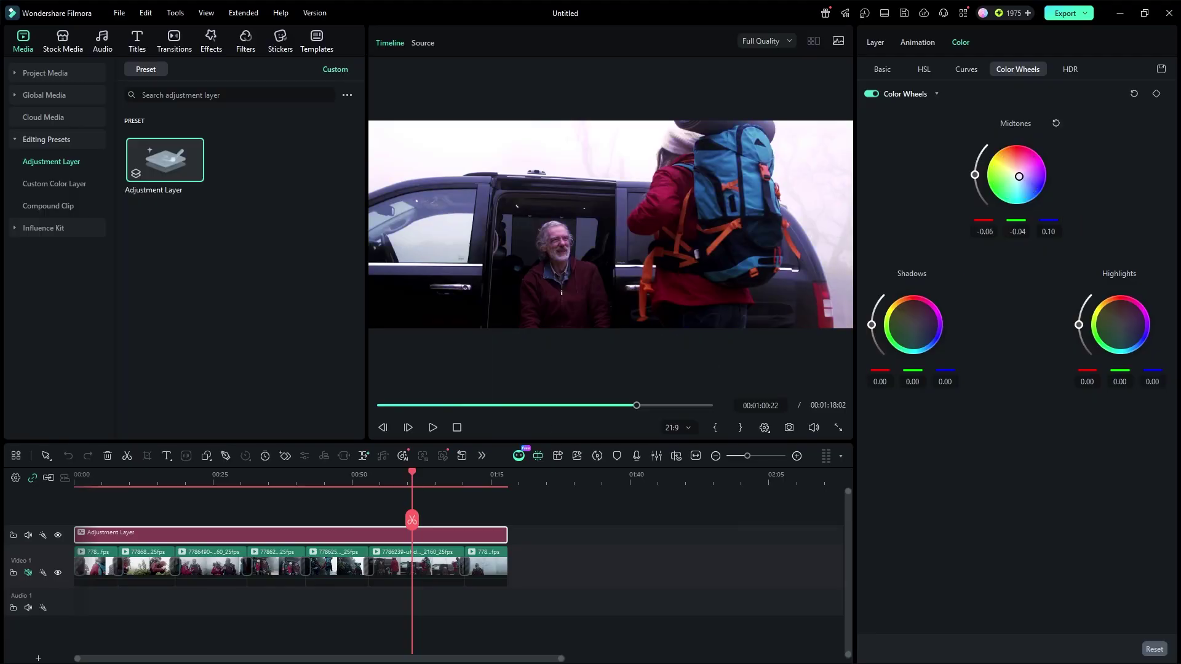
{"action": "left_click_drag", "start_coordinate": [1019, 176], "coordinate": [1018, 176]}
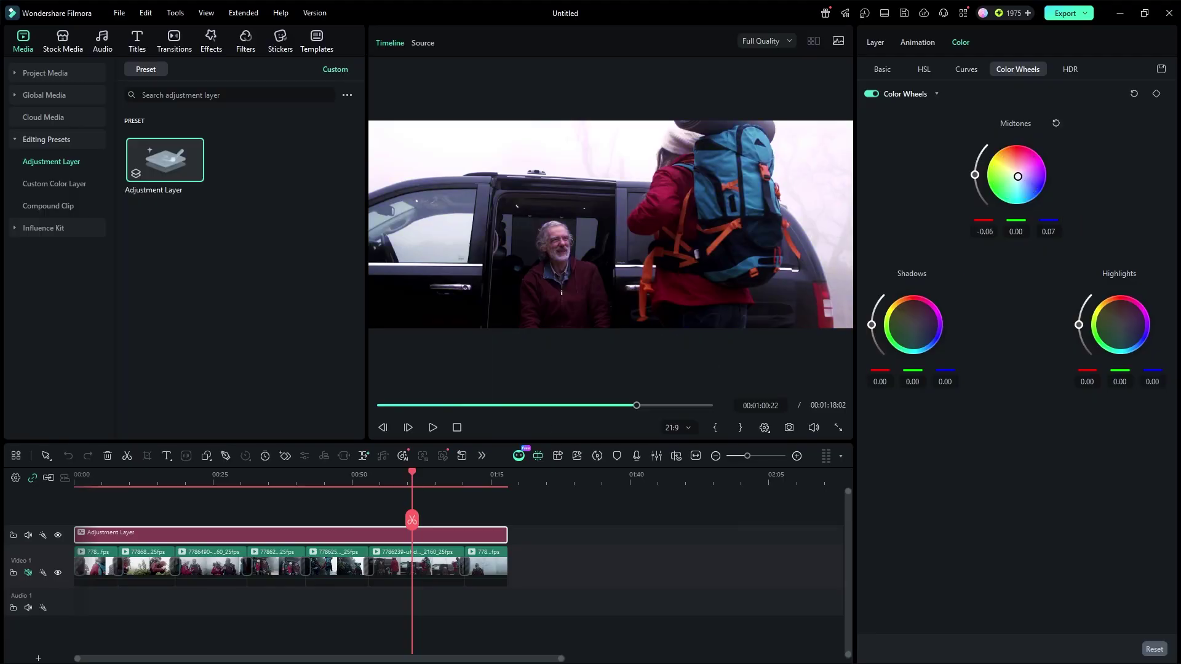
Step: Set the Shadows colour wheel to red -0.17, green 0.08 and blue 0.08, and shift the Highlights wheel slightly off centre
{"action": "left_click", "coordinate": [914, 330]}
{"action": "left_click_drag", "start_coordinate": [914, 331], "coordinate": [912, 328]}
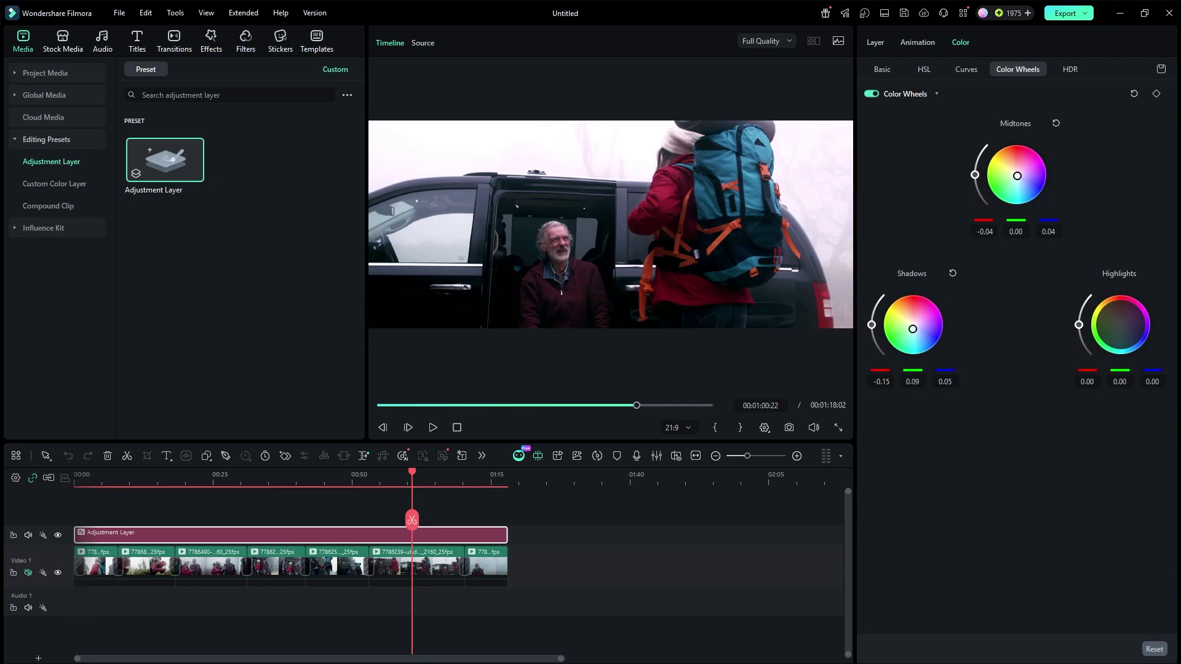
{"action": "left_click", "coordinate": [1119, 327]}
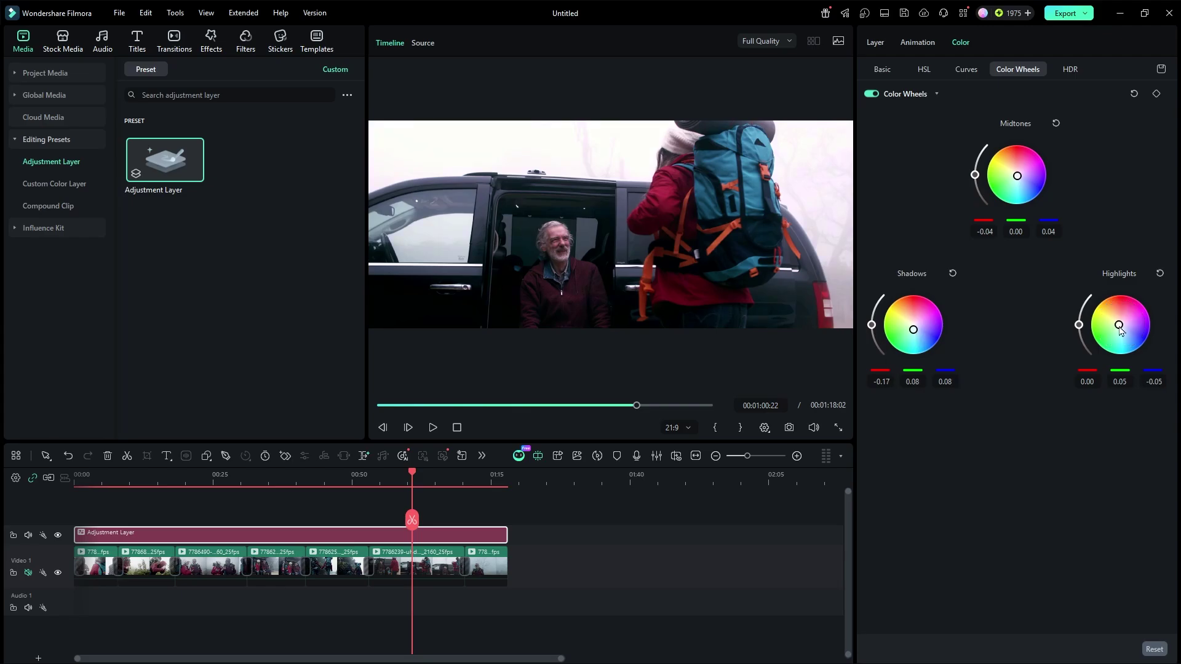
{"action": "left_click_drag", "start_coordinate": [1120, 327], "coordinate": [1121, 328]}
Step: Raise the saturation of the adjustment layer's HDR Black wheel slightly
{"action": "left_click", "coordinate": [1070, 69]}
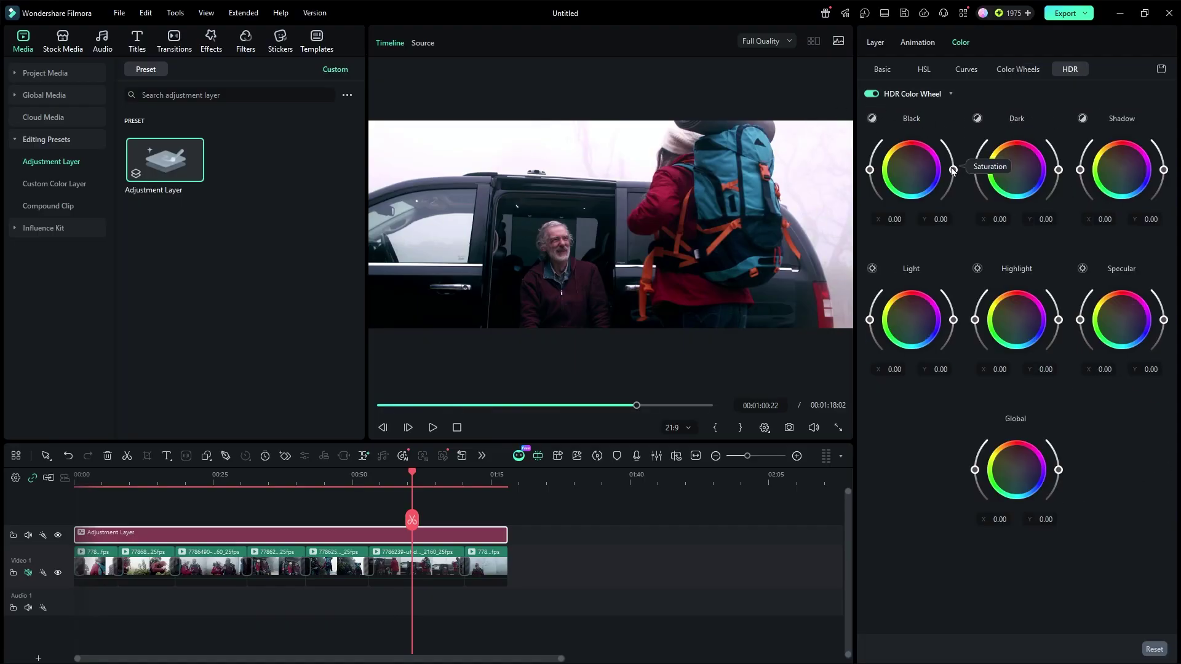
{"action": "left_click_drag", "start_coordinate": [952, 171], "coordinate": [952, 173]}
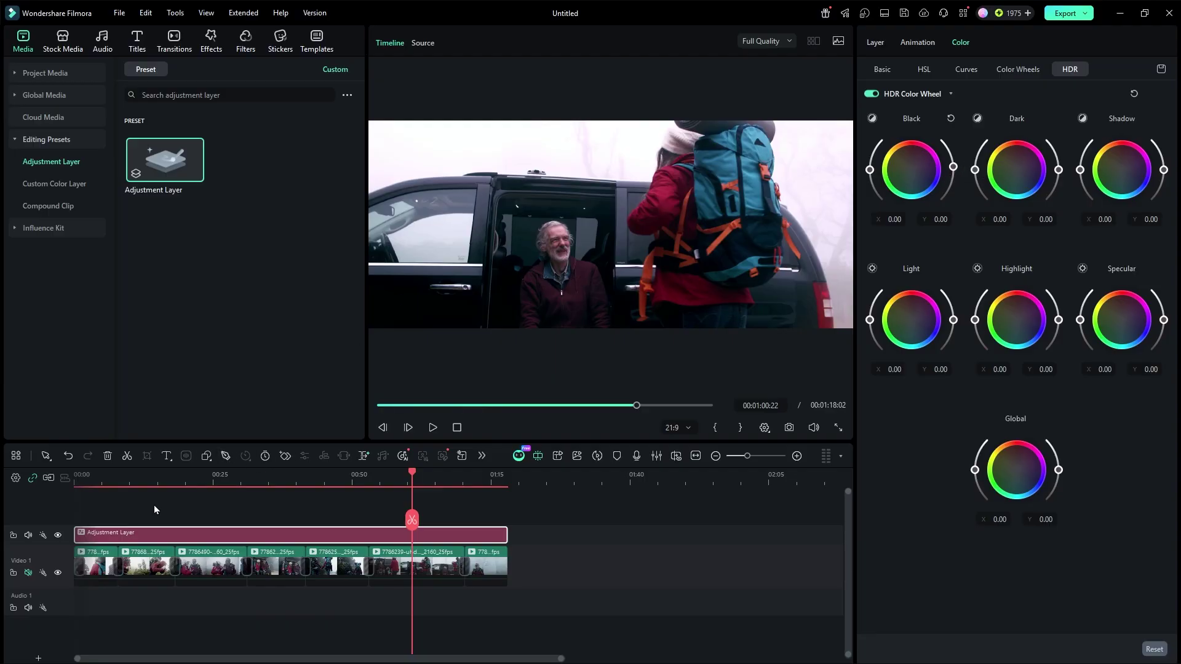
{"action": "left_click", "coordinate": [184, 483]}
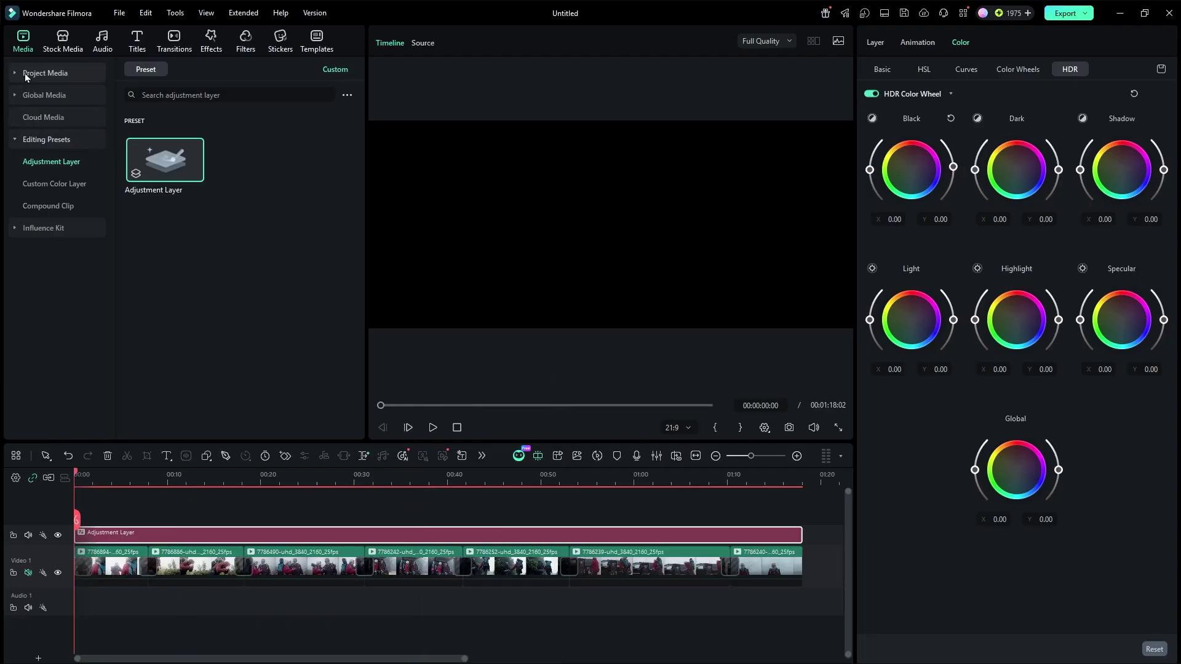
Step: Import the Subway Dreams music track, place it at the start of Audio 1, and trim its end to the end of the video
{"action": "left_click", "coordinate": [26, 74]}
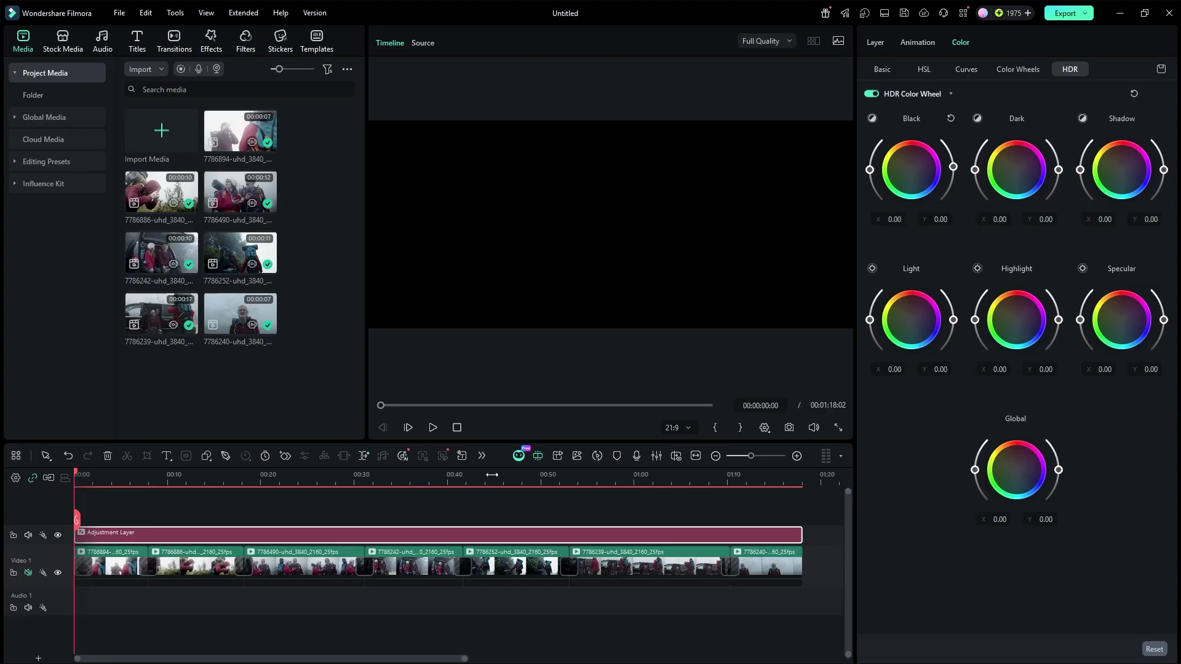
{"action": "left_click", "coordinate": [128, 482]}
{"action": "scroll", "coordinate": [168, 479], "scroll_direction": "up", "scroll_amount": 1}
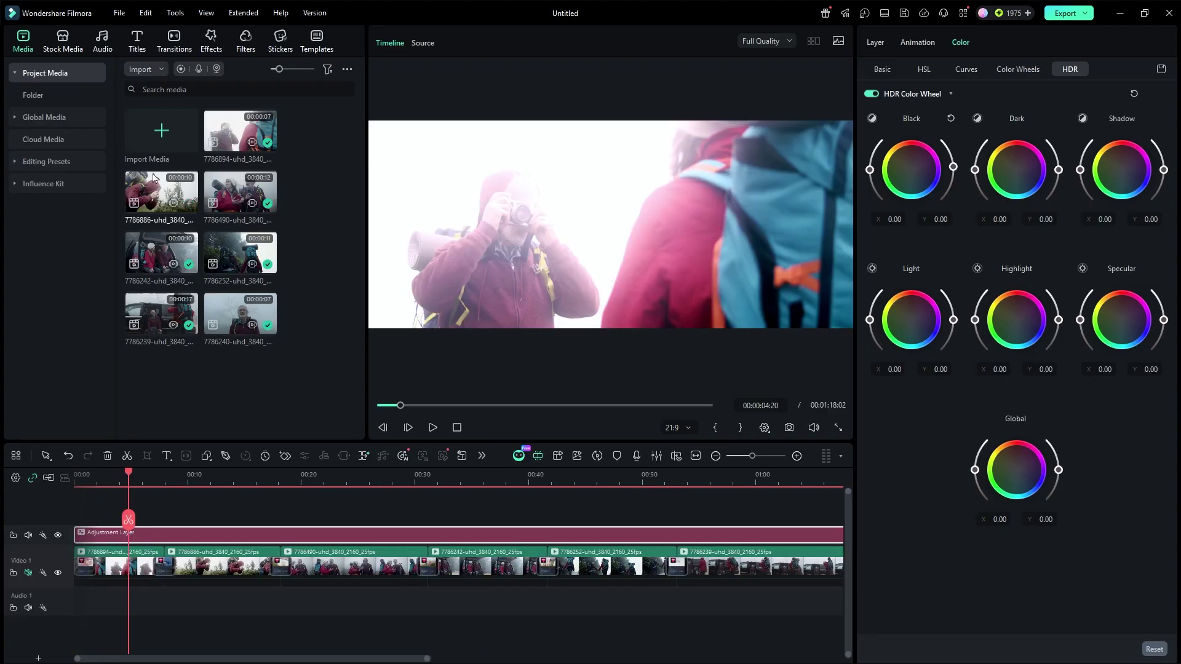
{"action": "double_click", "coordinate": [293, 165]}
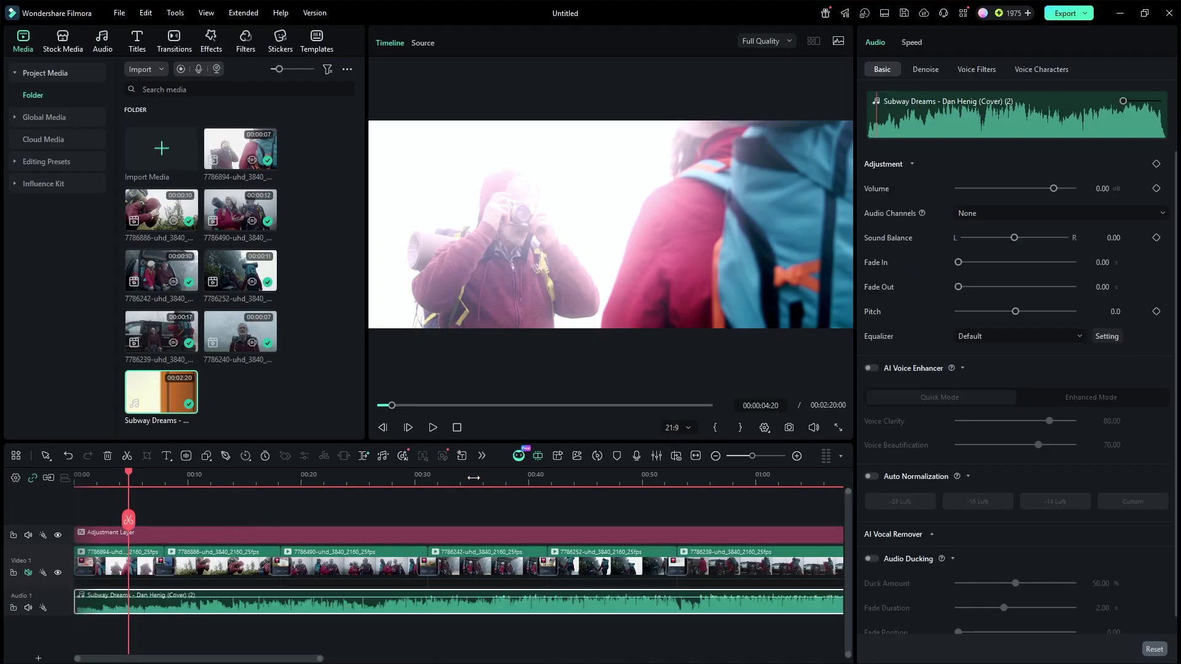
{"action": "scroll", "coordinate": [473, 478], "scroll_direction": "down", "scroll_amount": 4}
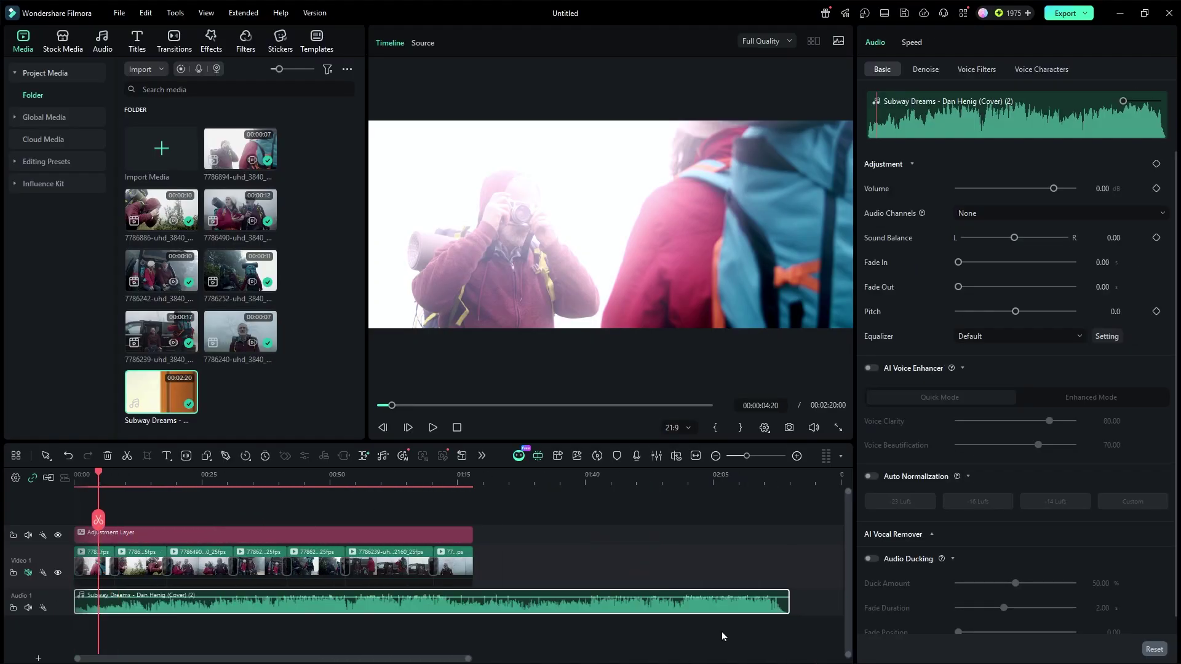
{"action": "left_click_drag", "start_coordinate": [787, 602], "coordinate": [474, 604]}
{"action": "scroll", "coordinate": [126, 476], "scroll_direction": "up", "scroll_amount": 3}
{"action": "left_click", "coordinate": [126, 474]}
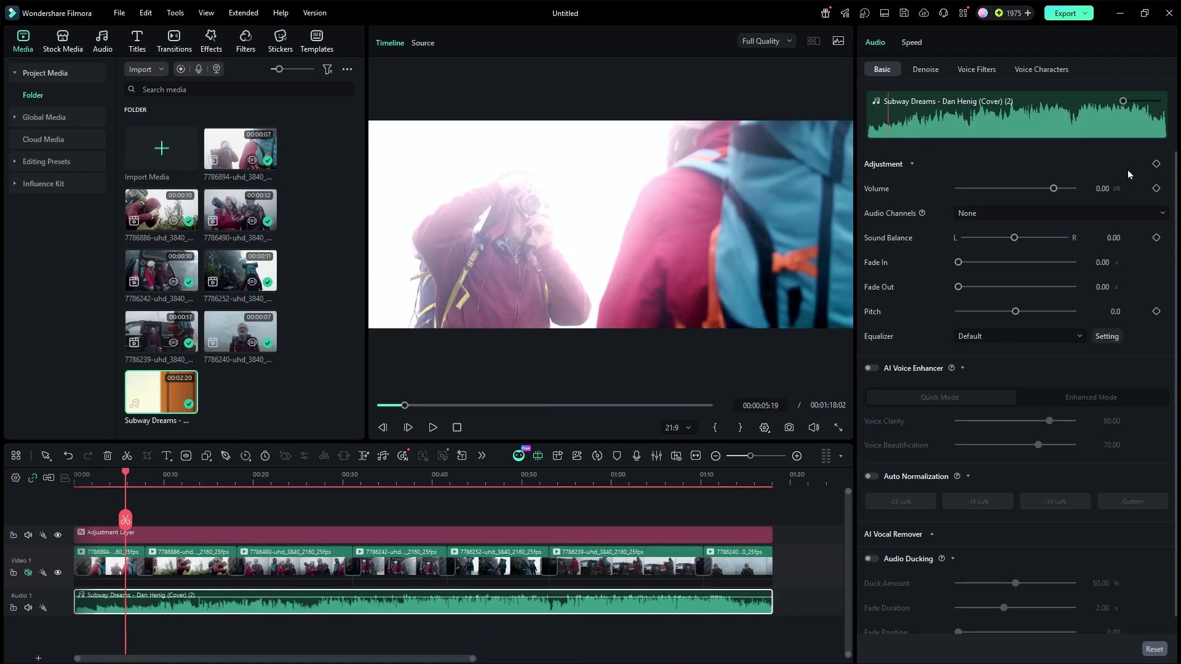
Step: Export the video locally as the MP4 file Trailer to D:/Export File at 2560 x 1080, with the quality set to High
{"action": "left_click", "coordinate": [1068, 14]}
{"action": "left_click", "coordinate": [717, 390]}
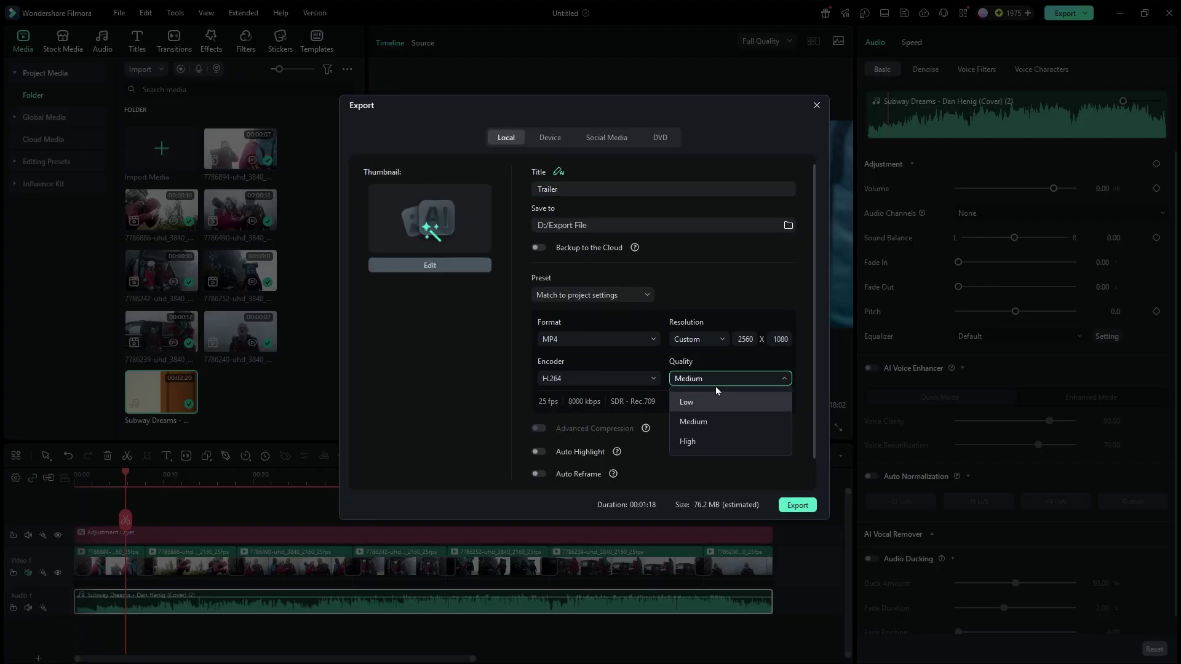
{"action": "left_click", "coordinate": [700, 393]}
{"action": "left_click", "coordinate": [595, 393]}
{"action": "left_click", "coordinate": [615, 470]}
{"action": "scroll", "coordinate": [640, 483], "scroll_direction": "down", "scroll_amount": 1}
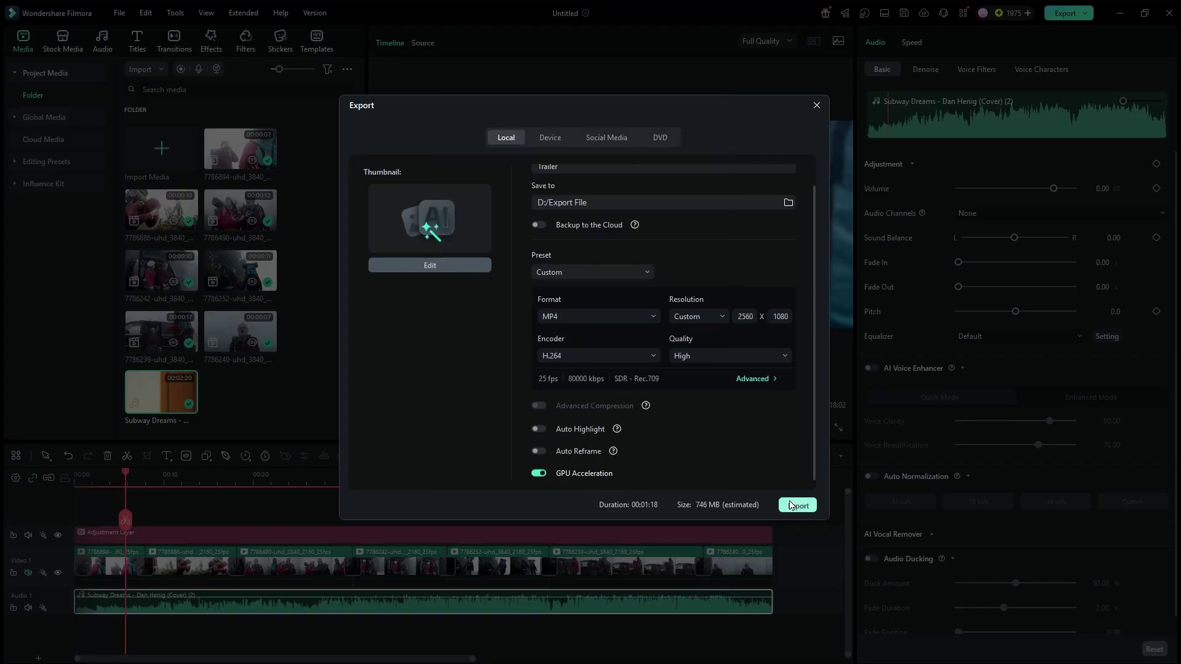
{"action": "left_click", "coordinate": [798, 505]}
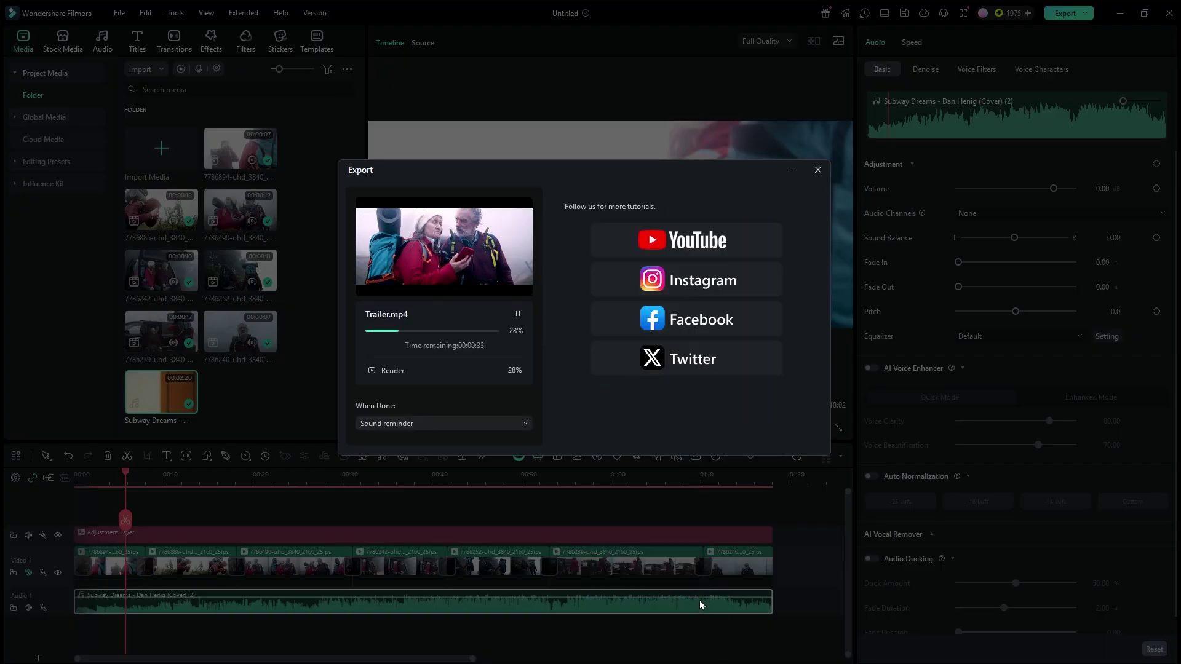